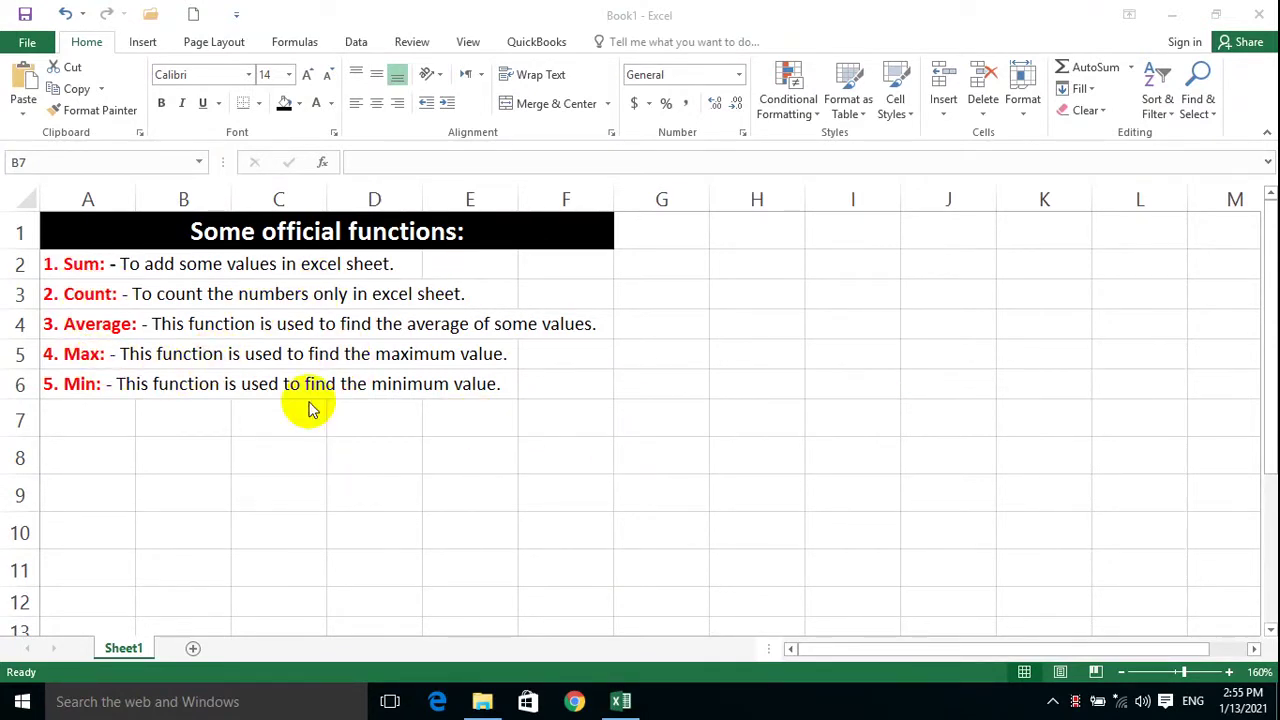
Enter the headings Name, Post, Address and Salary across H1:K1.
click(605, 412)
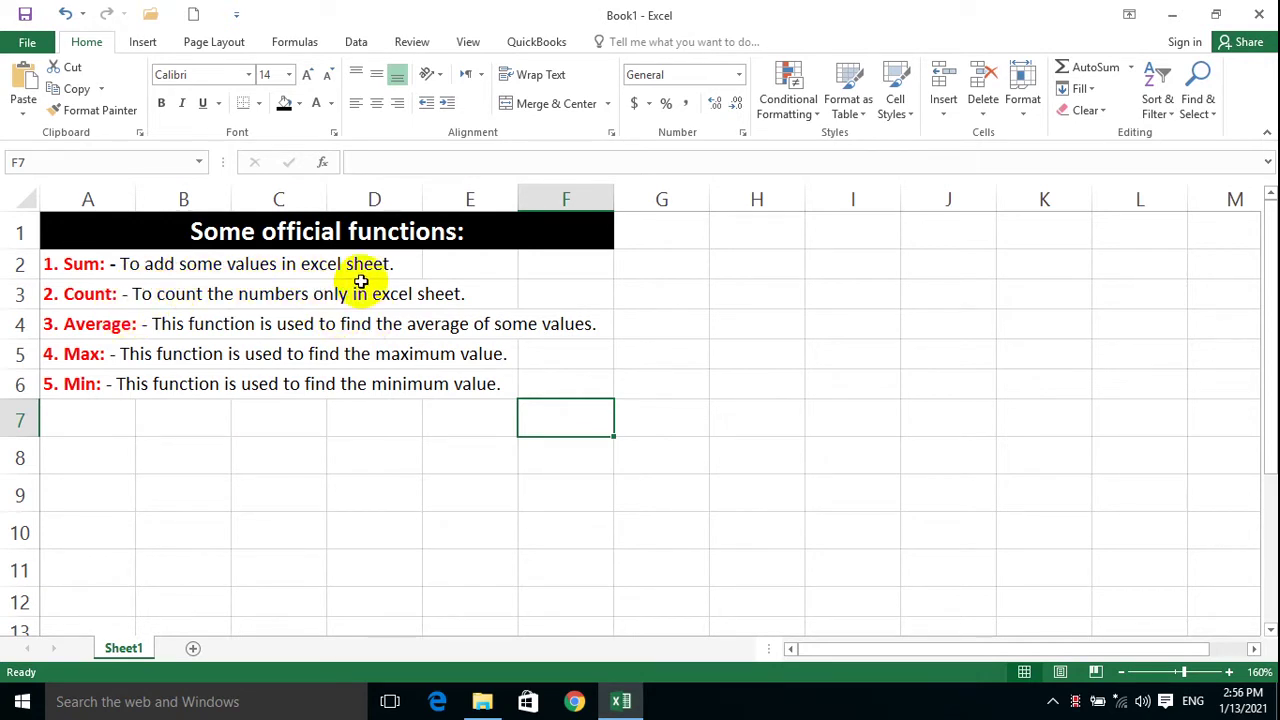
click(728, 244)
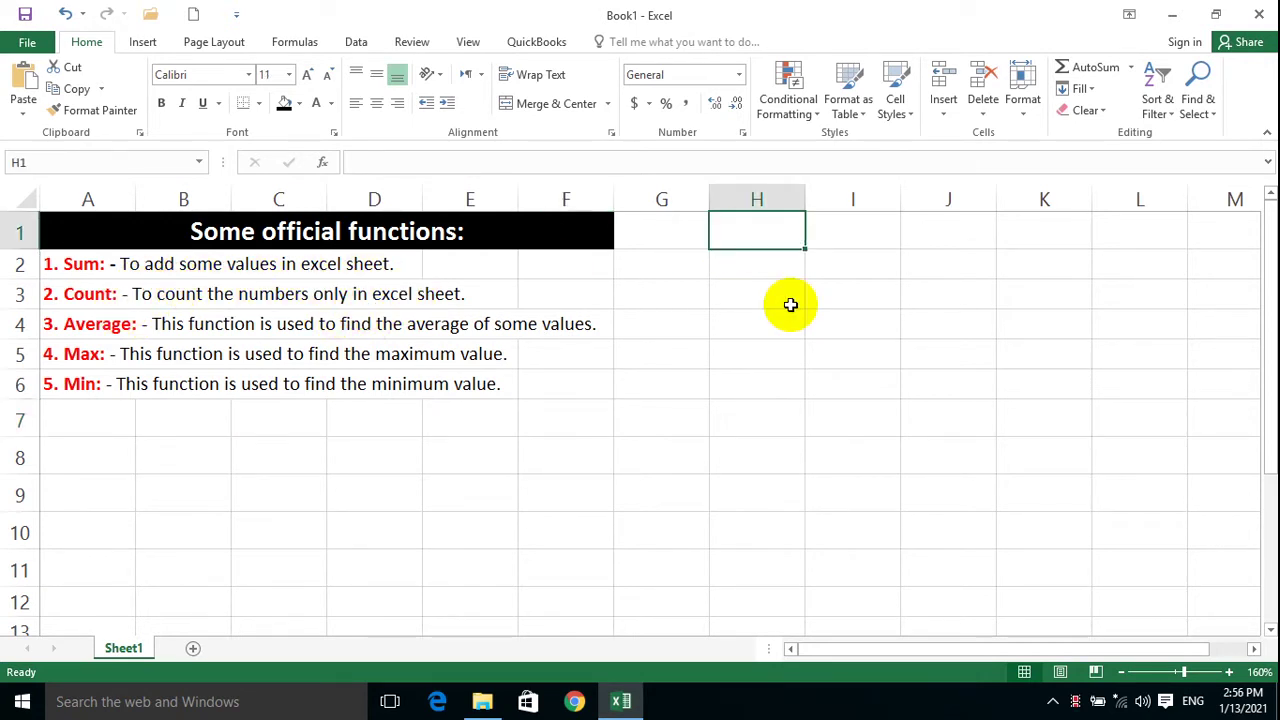
text(Name)
key(Tab)
text(P)
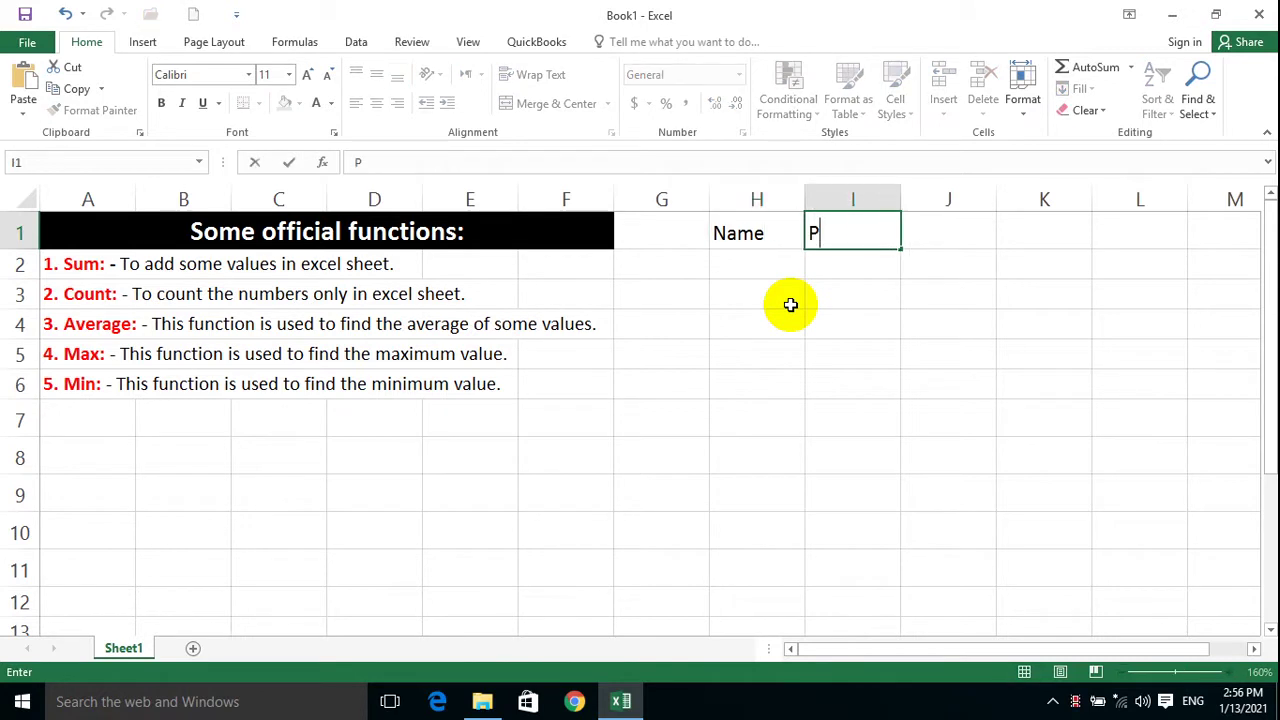
text(ost)
key(Tab)
text(Add)
key(Tab)
text(S)
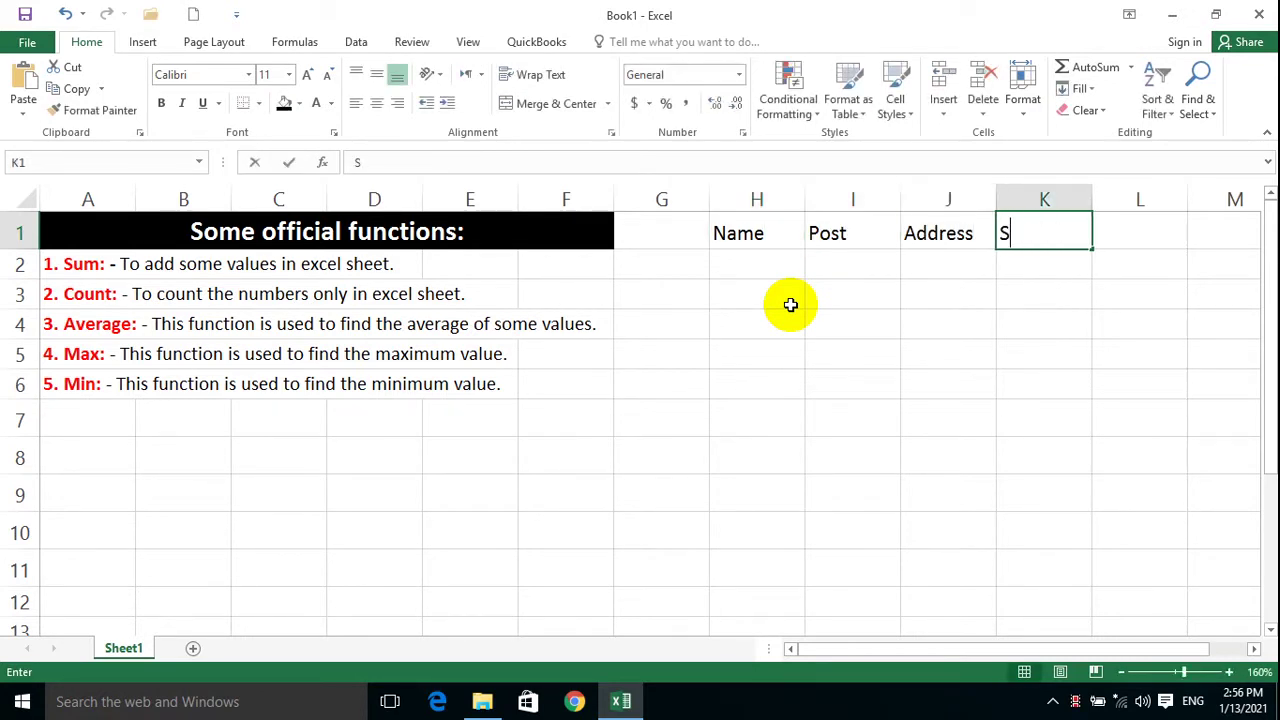
text(alary)
key(Return)
Enter the five employees' names down H2:H6.
text(Ahmad)
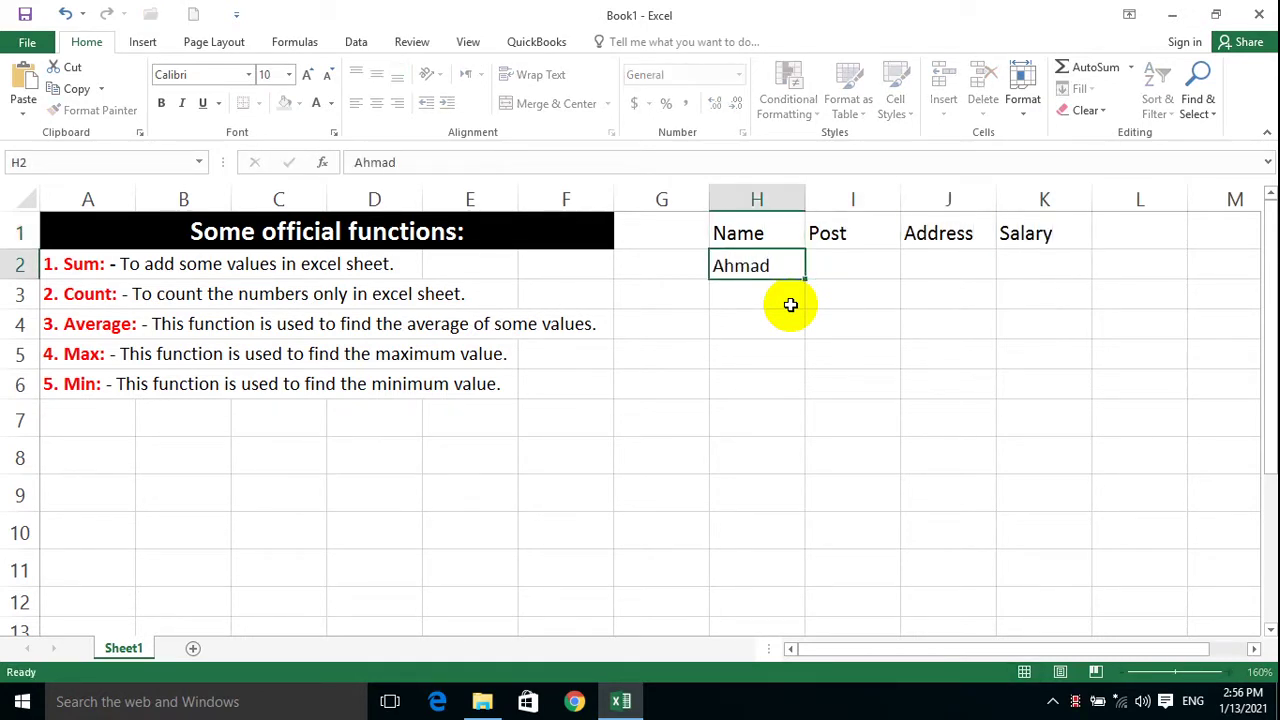
key(Return)
text(Khan)
key(Return)
text(N)
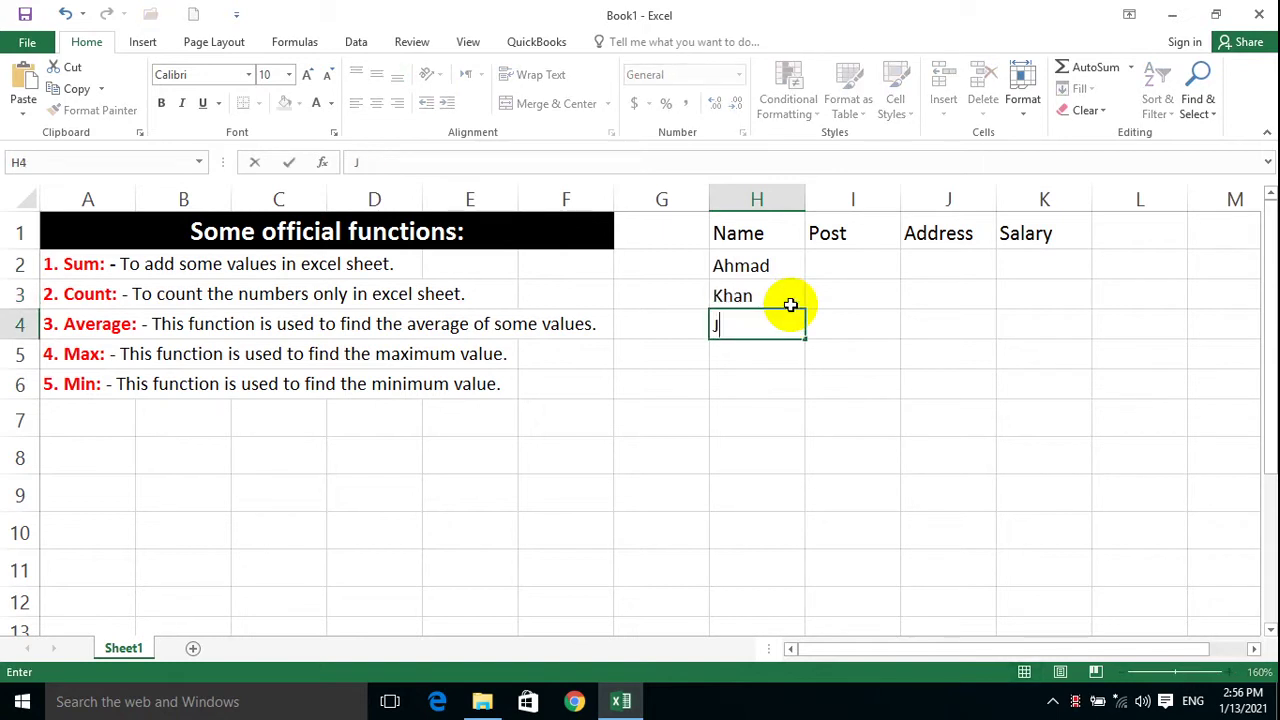
key(Return)
text(Wali)
key(Return)
text(q)
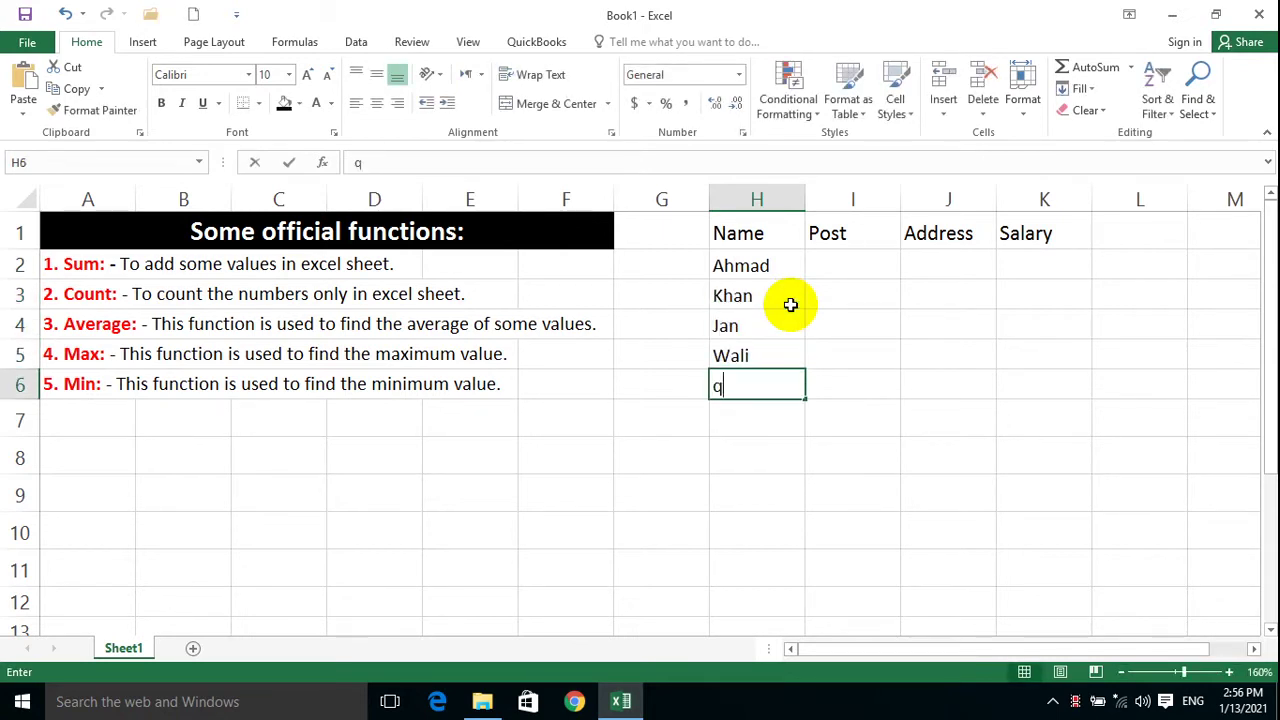
text(asim)
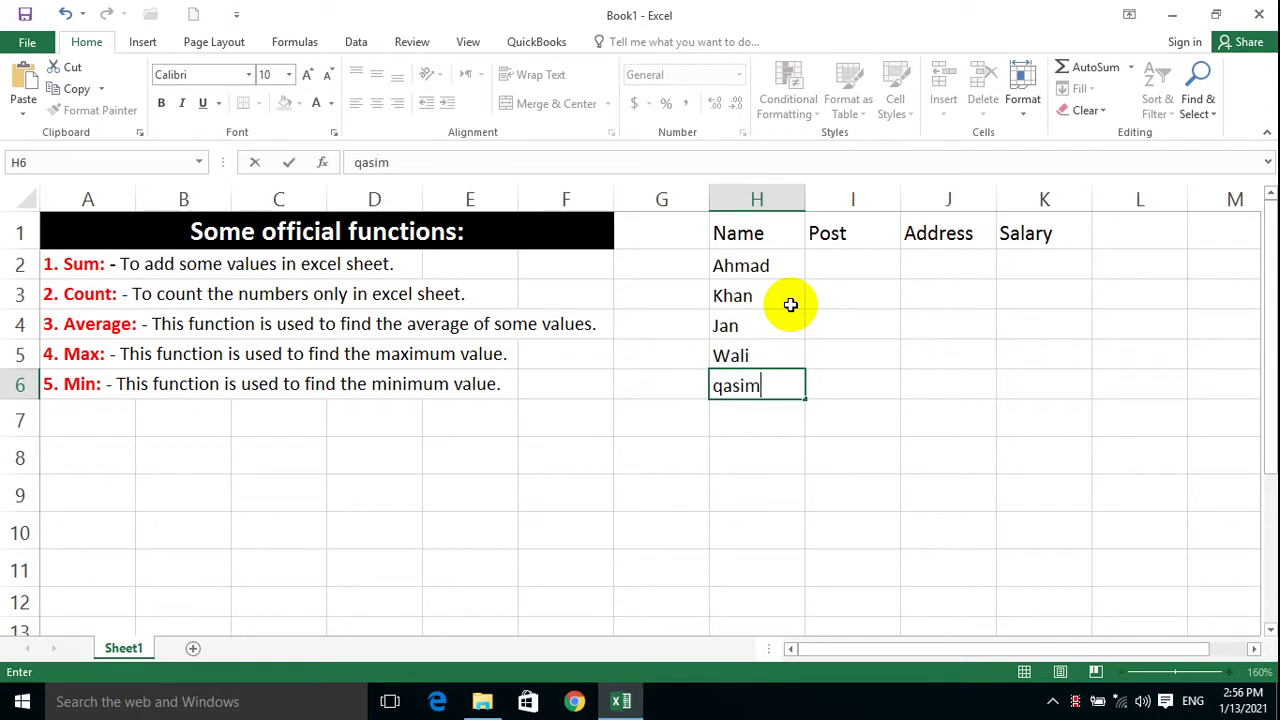
key(Right)
Fill the Post column with Dr, Eng, Dr, Finance and Clerk.
key(Up)
key(Up)
key(Up)
key(Up)
text(D)
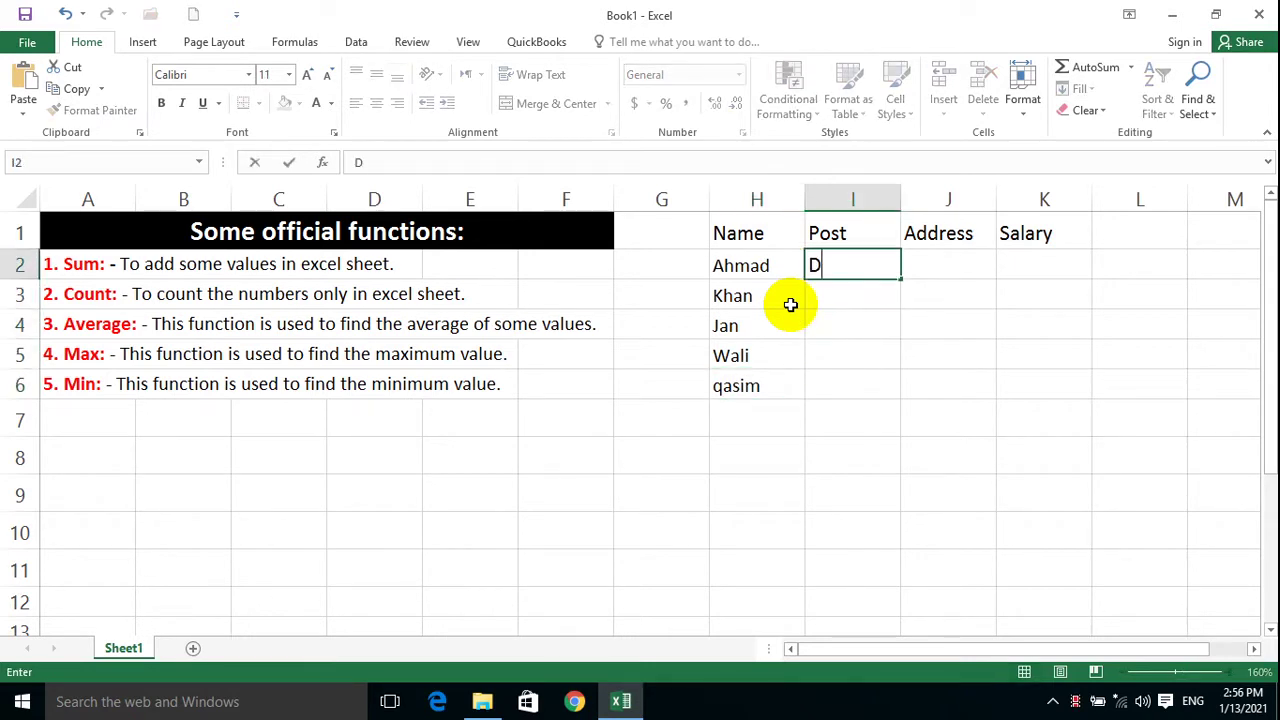
text(r)
key(Return)
text(Eng)
key(Return)
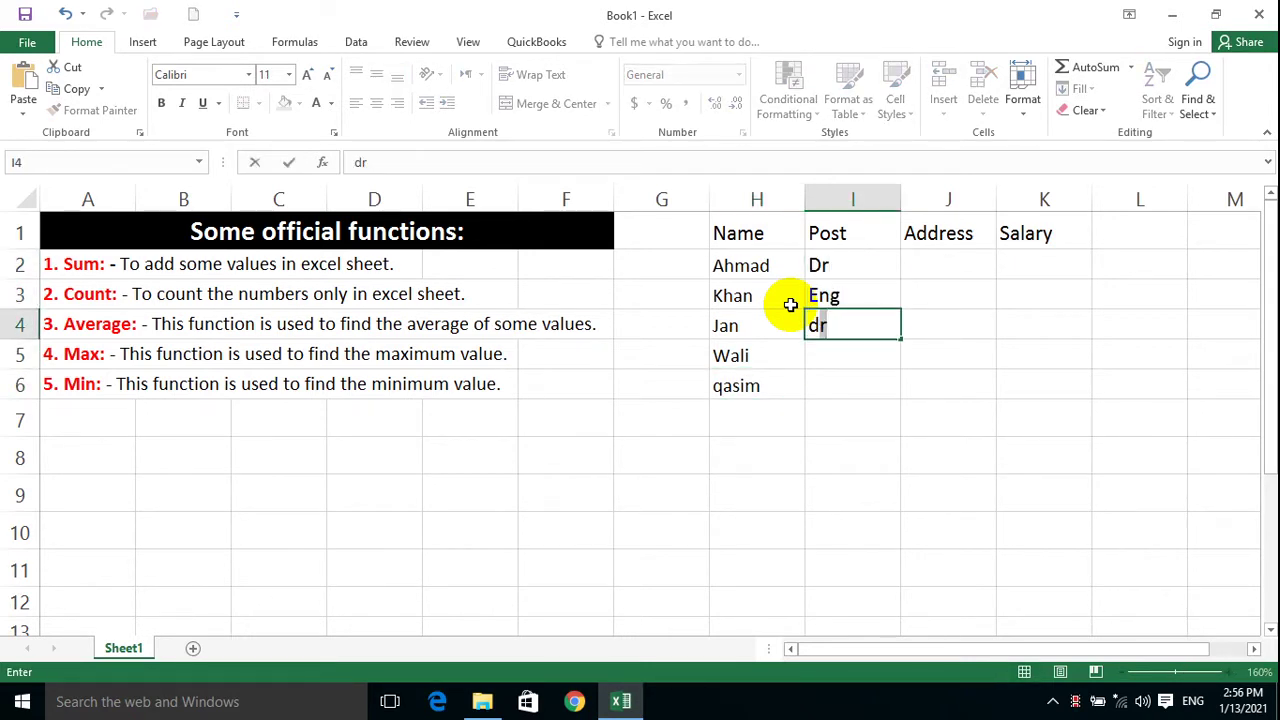
key(Return)
text(Finance)
key(Return)
text(Clerk)
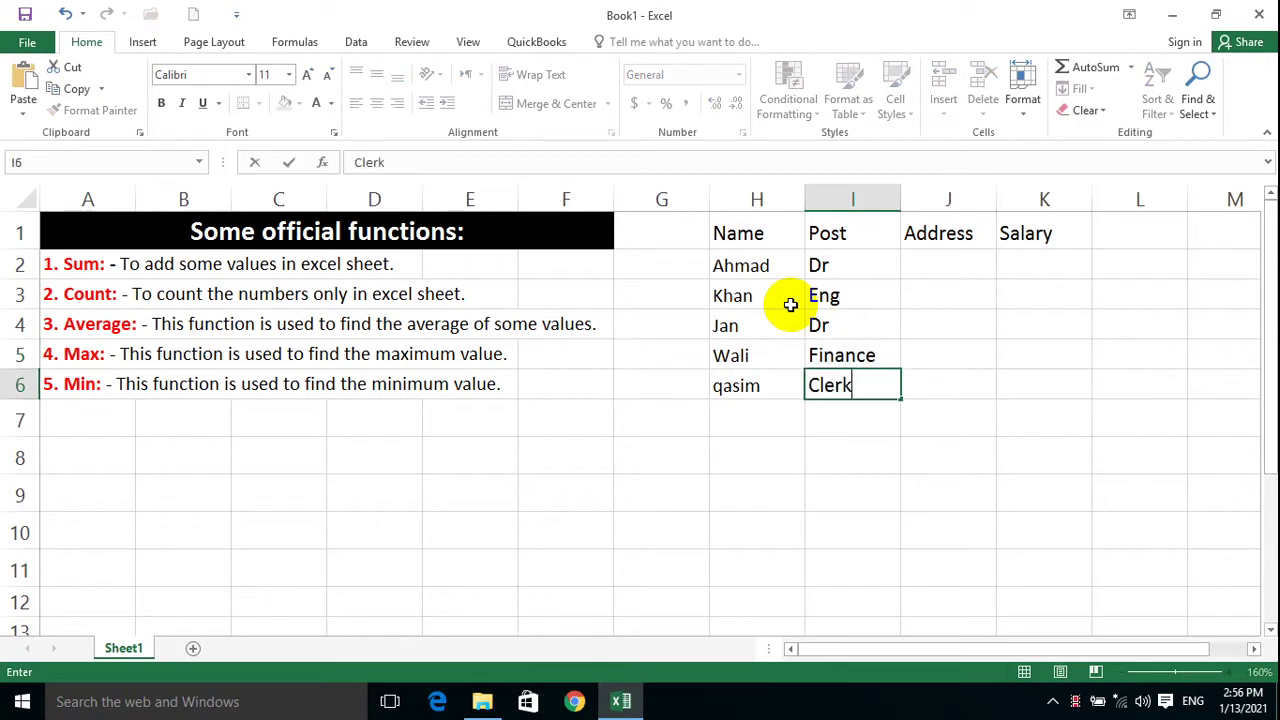
key(Tab)
Fill the Address column with Kabul, zabul, Mazar, Nursitan and Kabul.
key(Up)
key(Up)
key(Up)
key(Up)
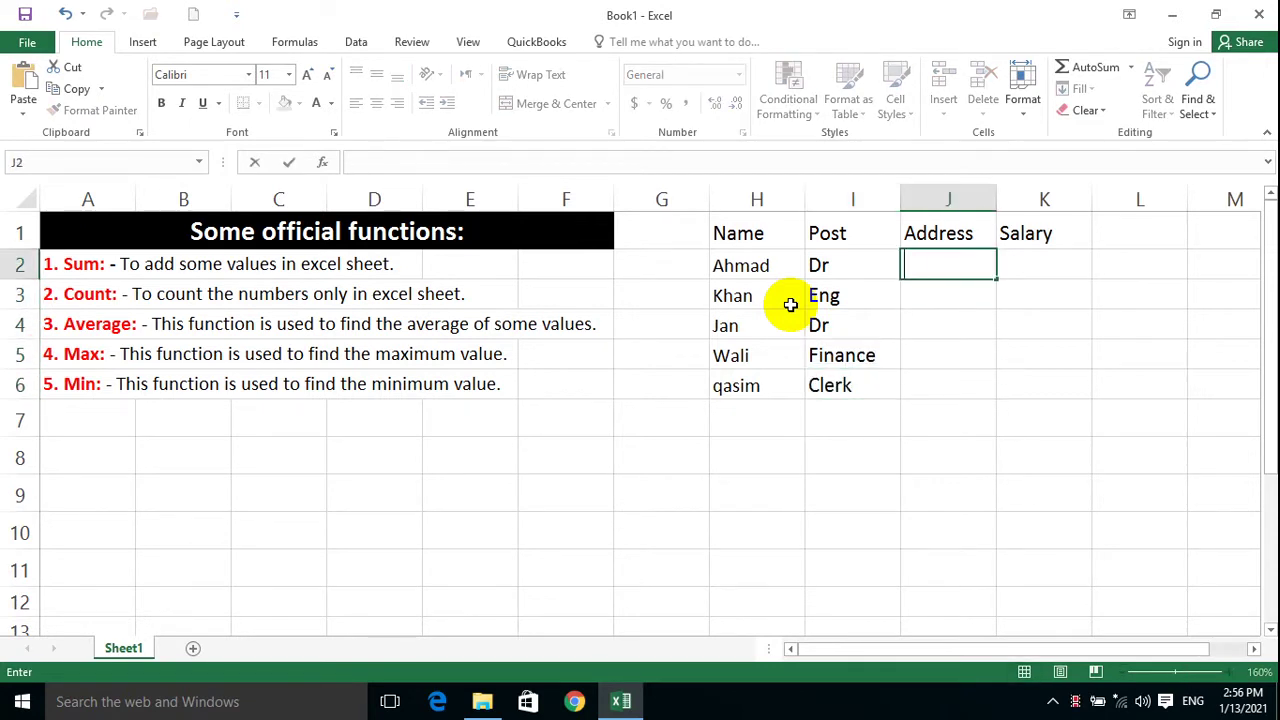
text(Kabul)
key(Return)
text(zabul)
key(Return)
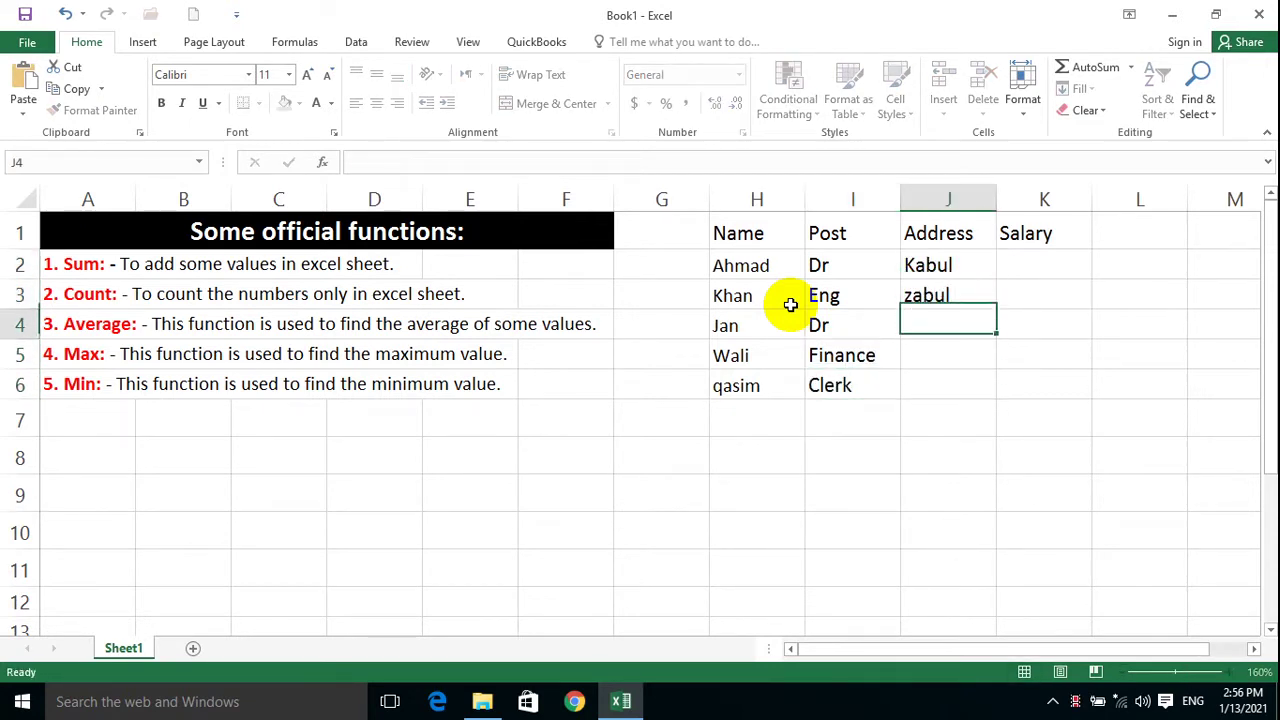
text(Mazar)
key(Return)
text(Nurs)
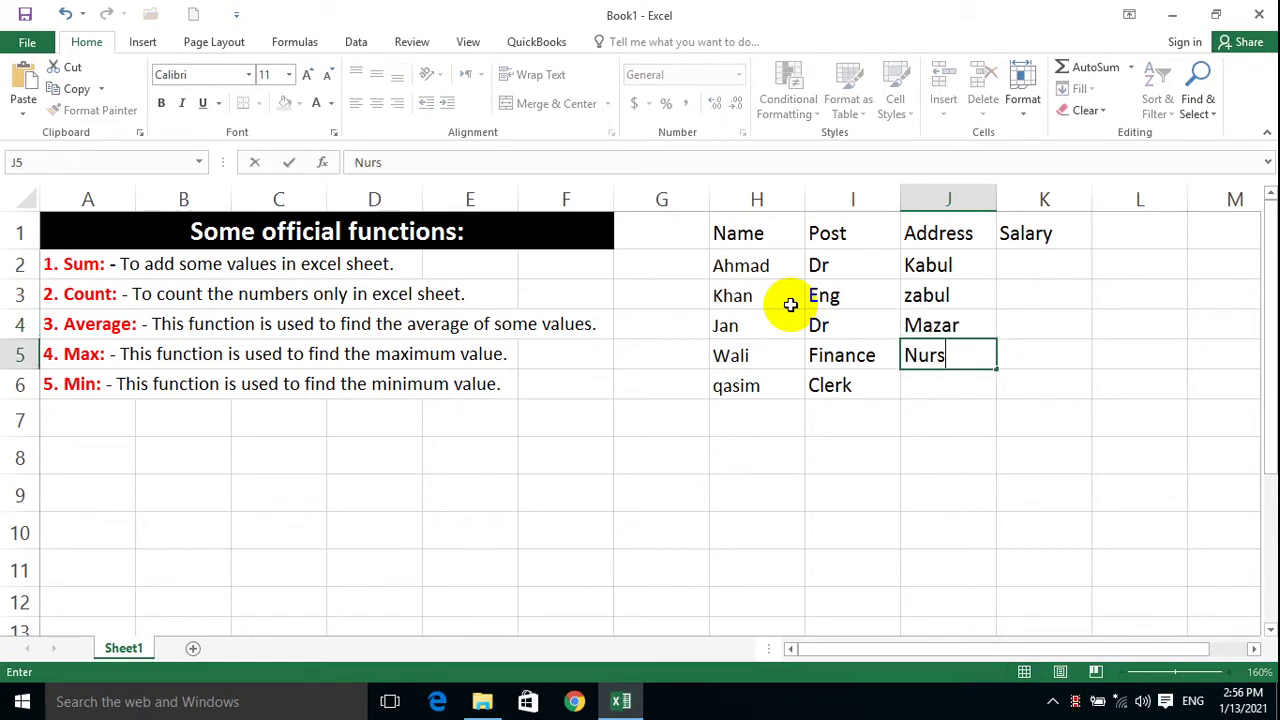
text(itan)
key(Return)
text(Kabul)
key(Tab)
Enter the salaries 1200, 1300, 1400, 1500 and 1200 in K2:K6.
key(Up)
key(Up)
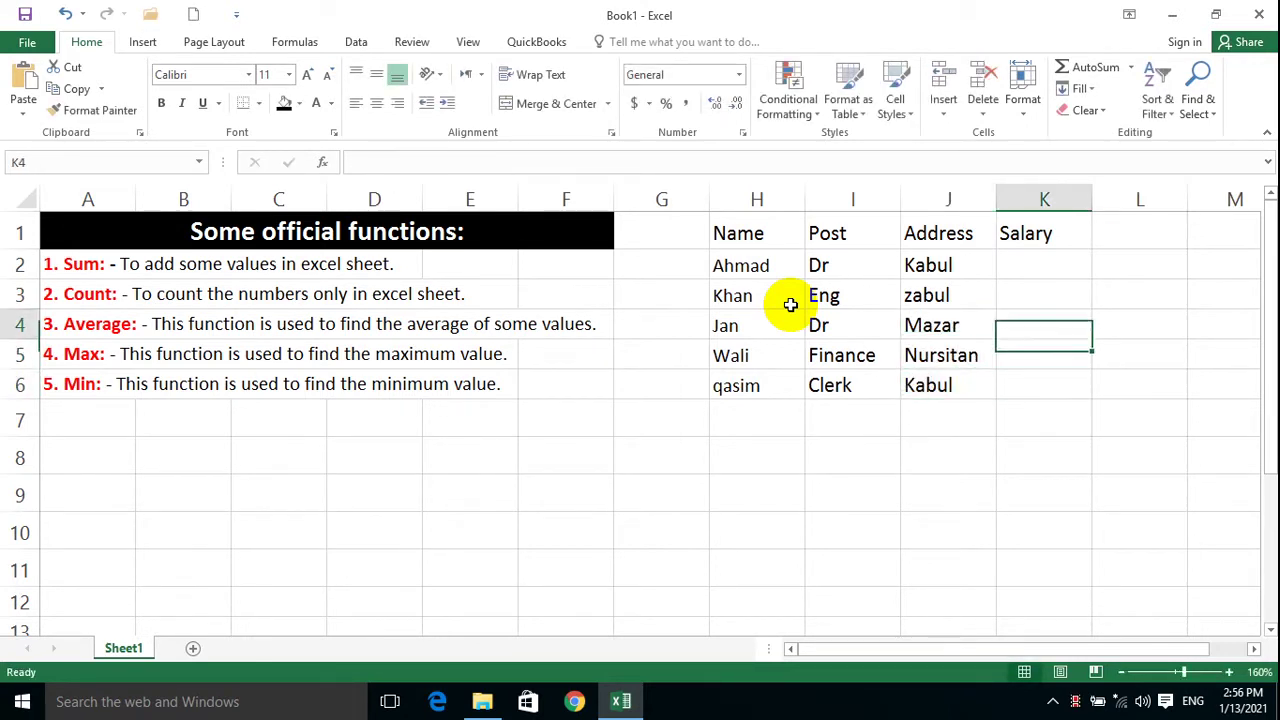
key(Up)
key(Up)
text(1200)
key(Return)
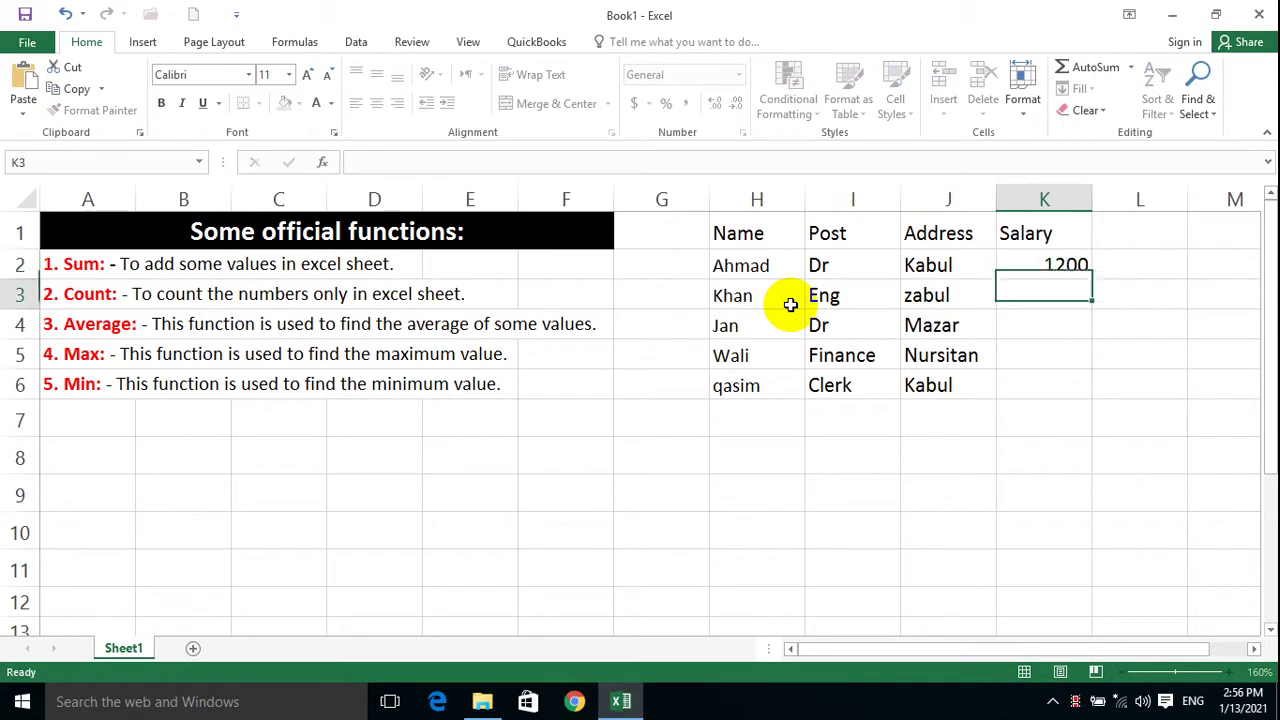
text(1300)
key(Return)
text(1400)
key(Return)
text(1500)
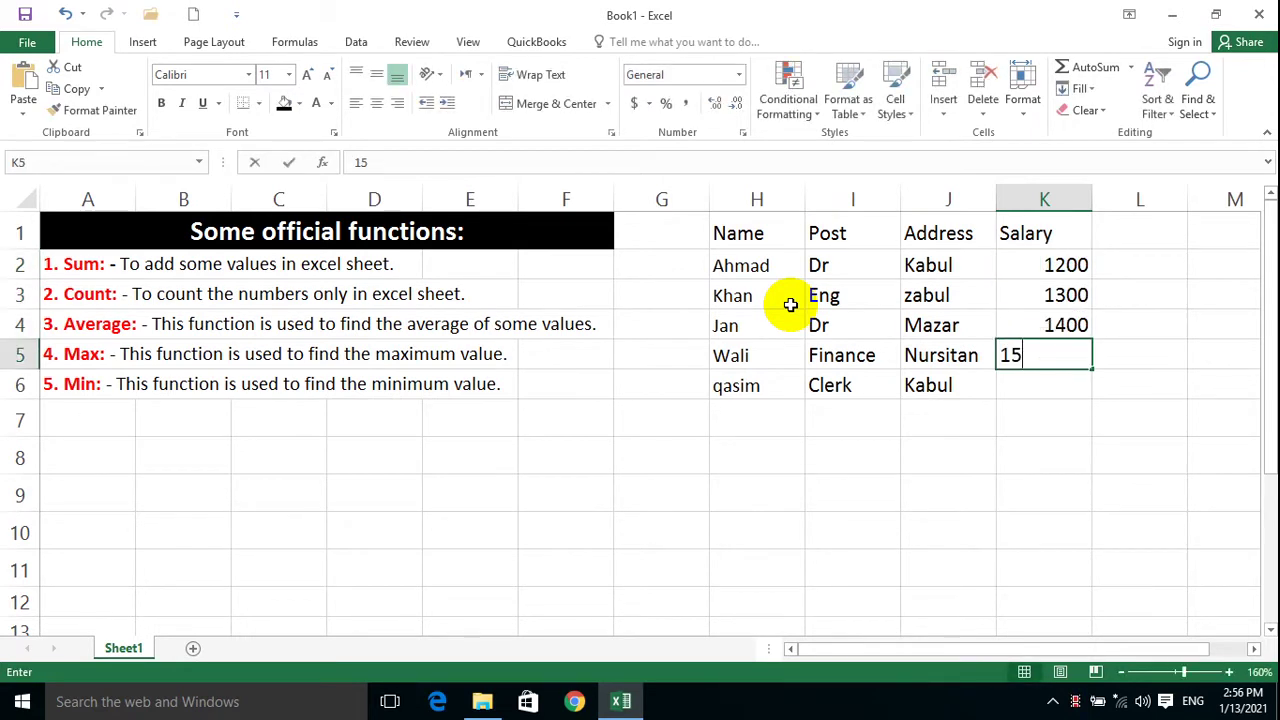
key(Return)
text(1200)
key(Return)
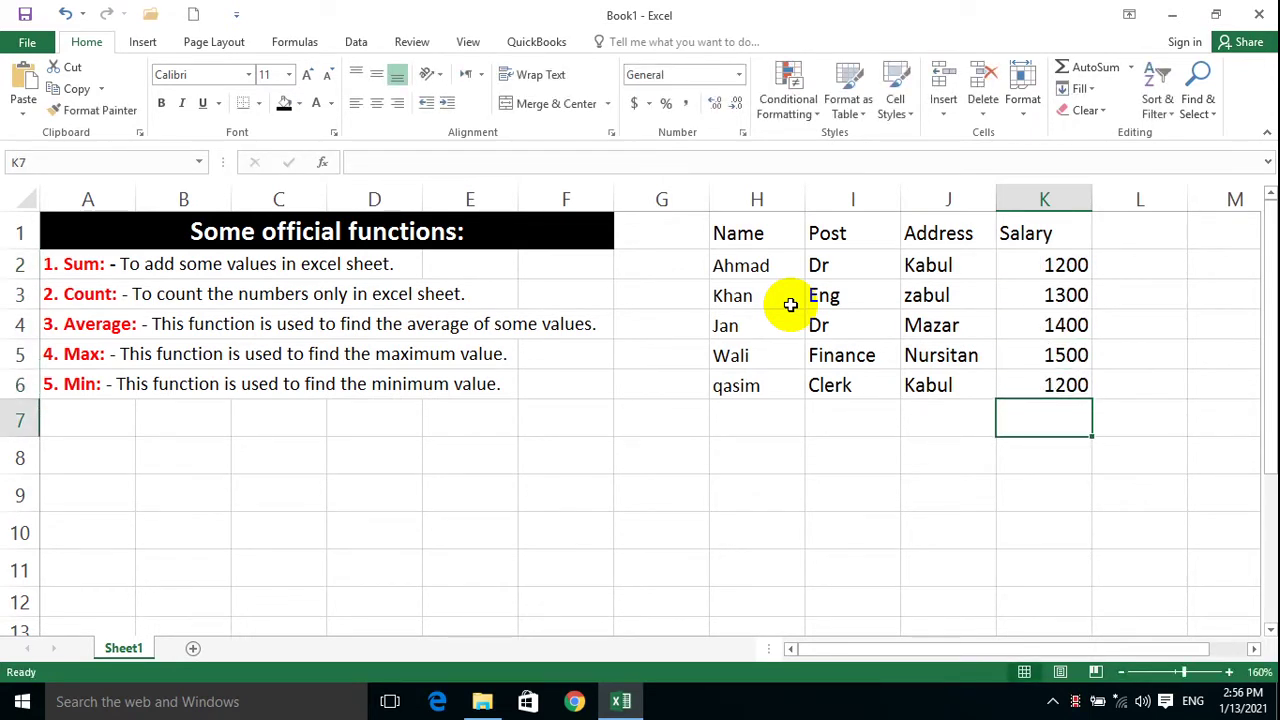
key(Left)
key(shift+Left)
key(shift+Left)
Merge H7:J7 and label it Grand Total.
click(556, 103)
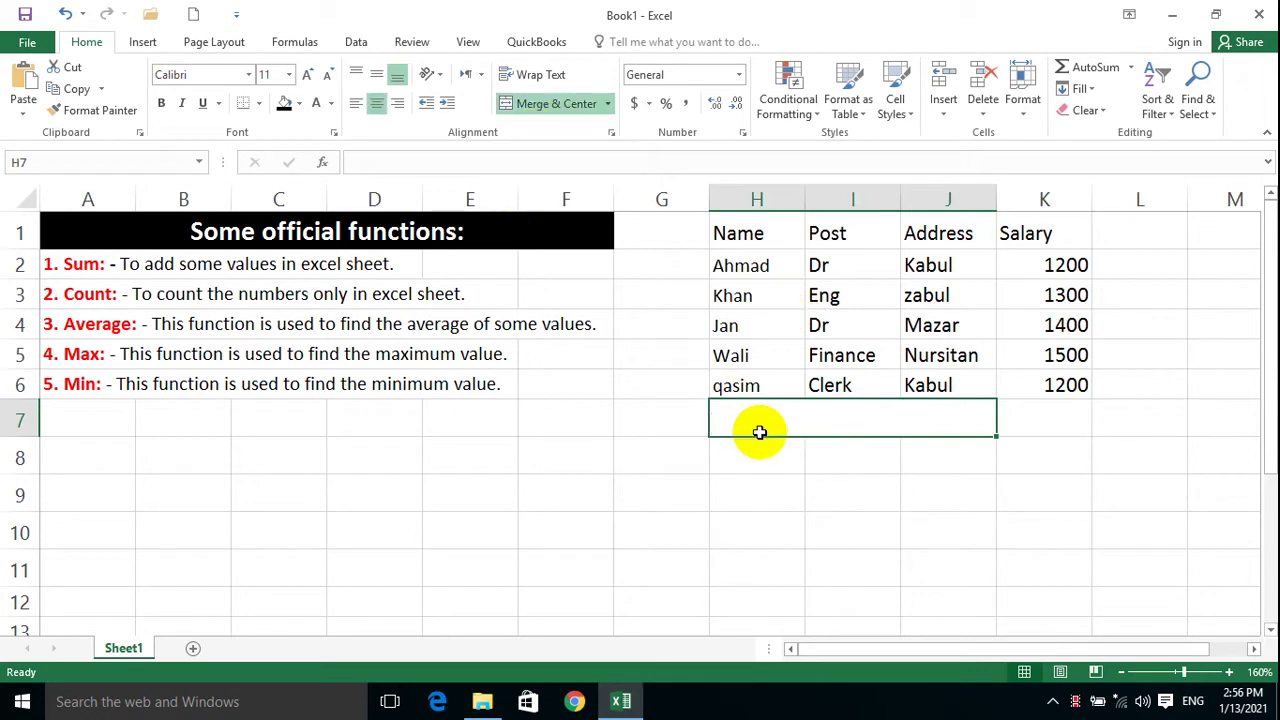
text(Grand Total)
key(Return)
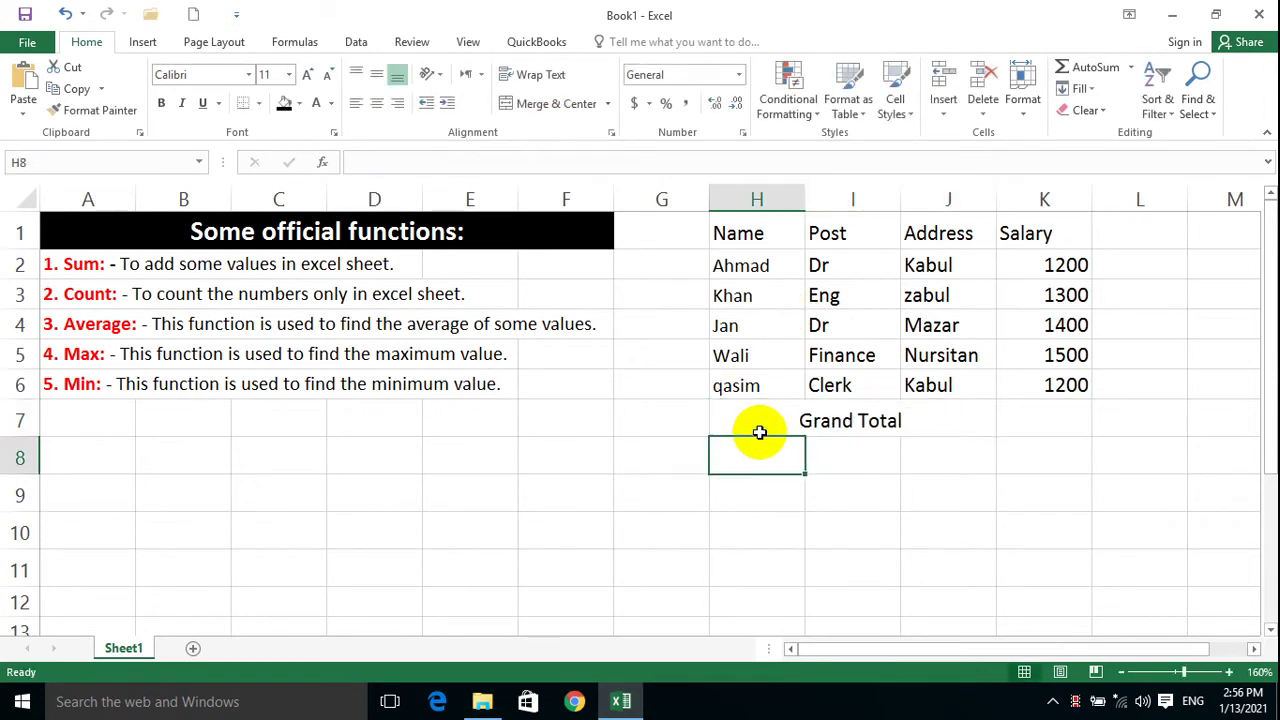
Enter =SUM(K2:K6) in K7 so the salaries total 6600.
click(1025, 430)
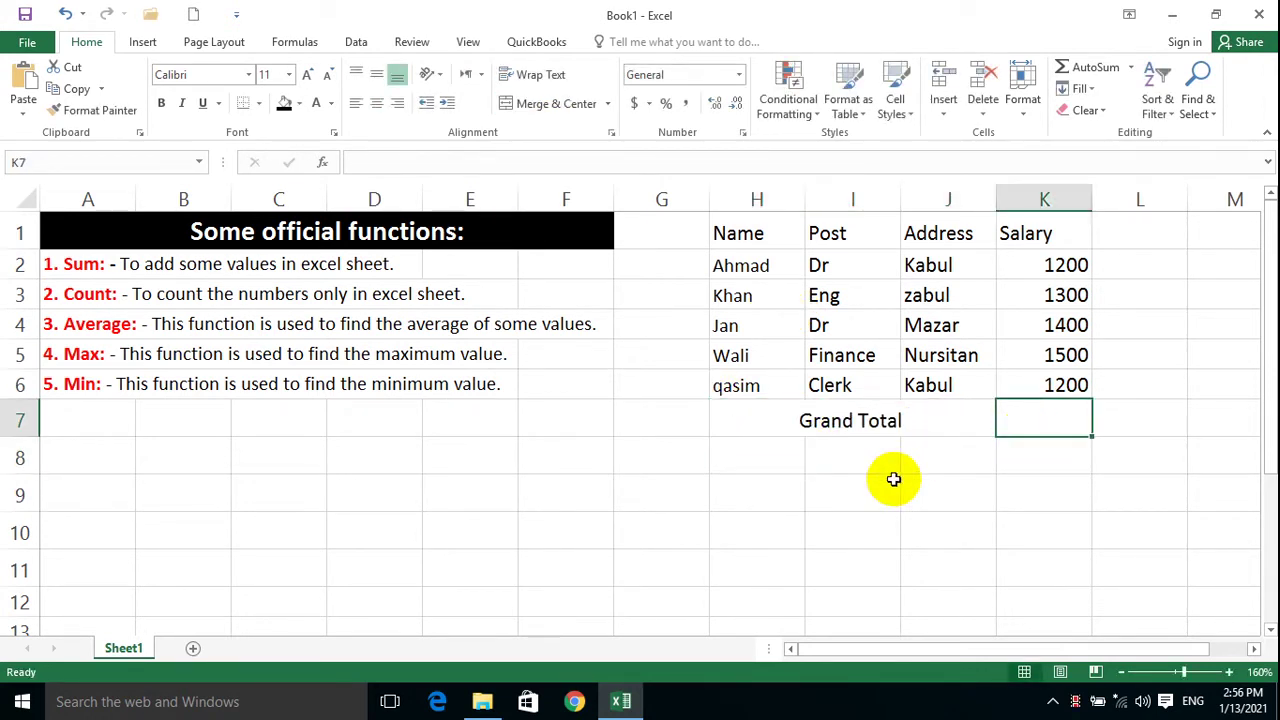
click(65, 264)
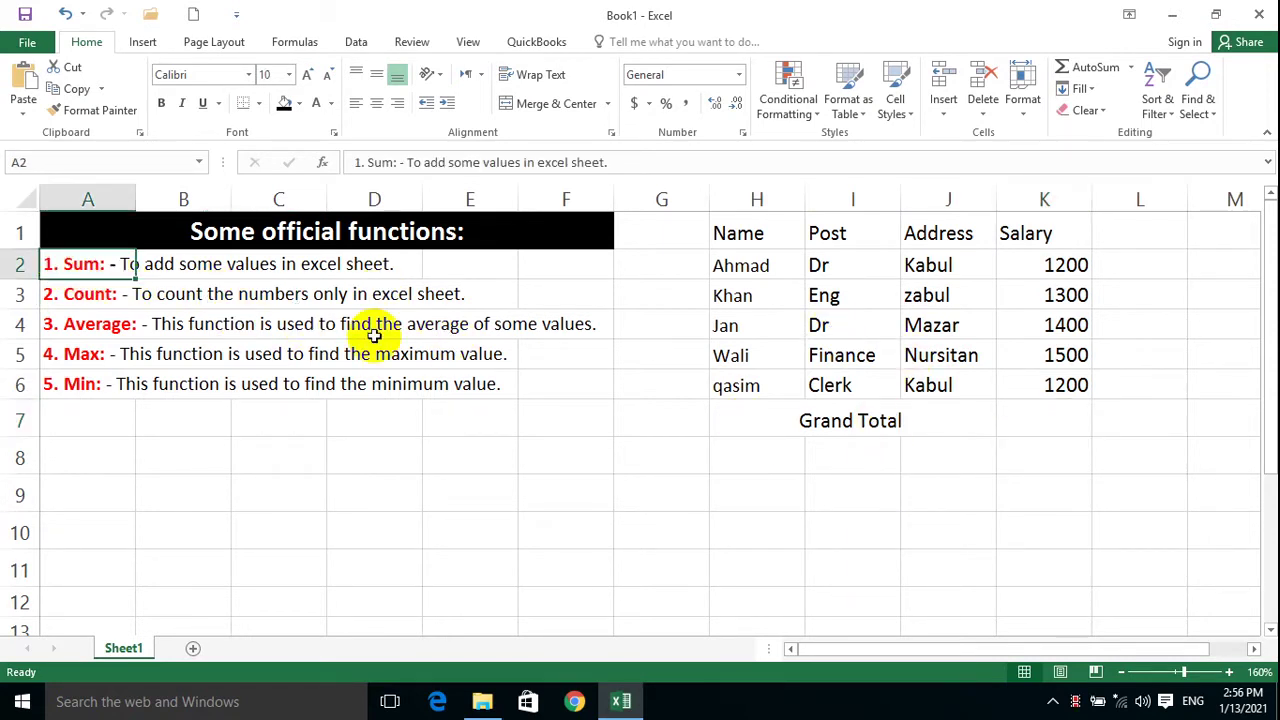
click(1023, 417)
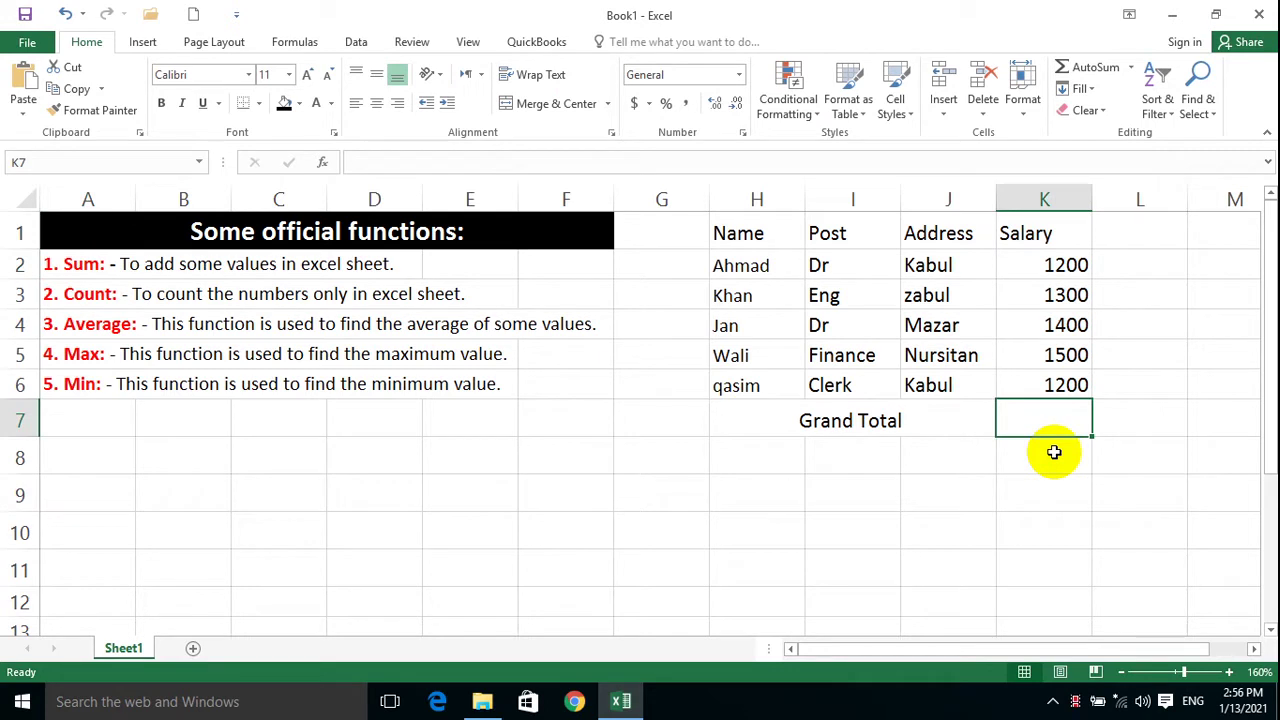
text(=)
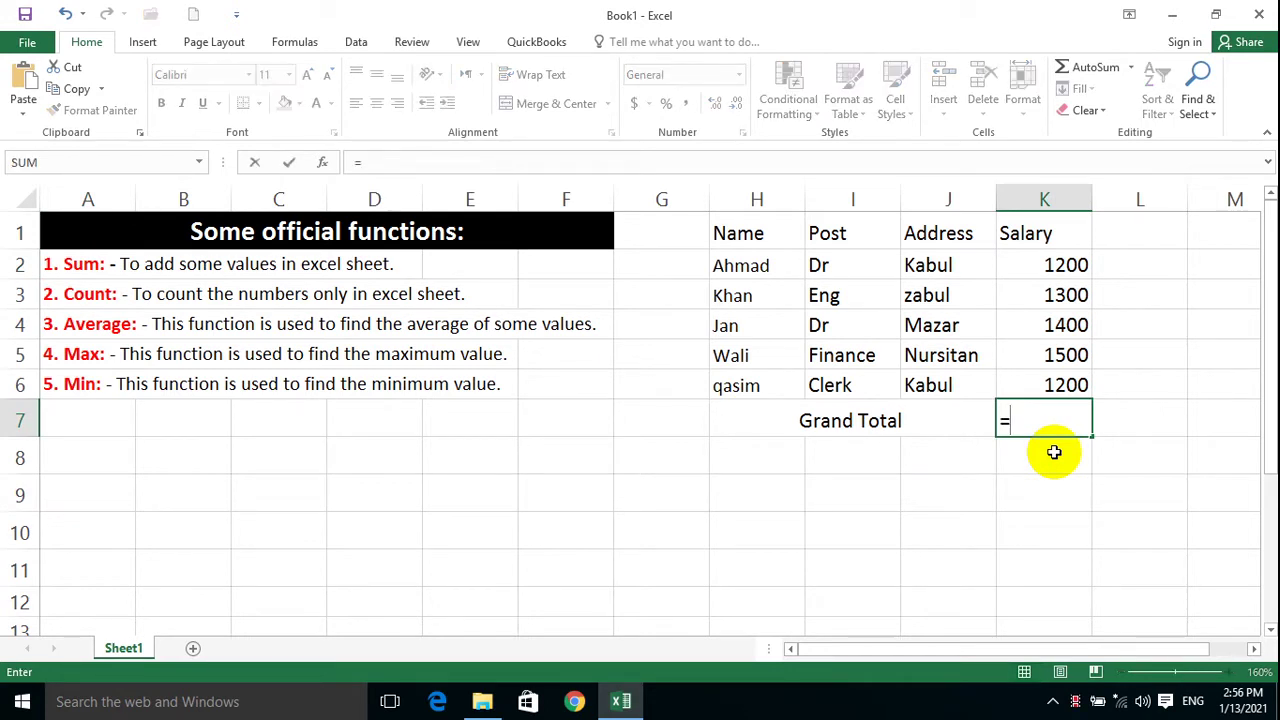
text(sum)
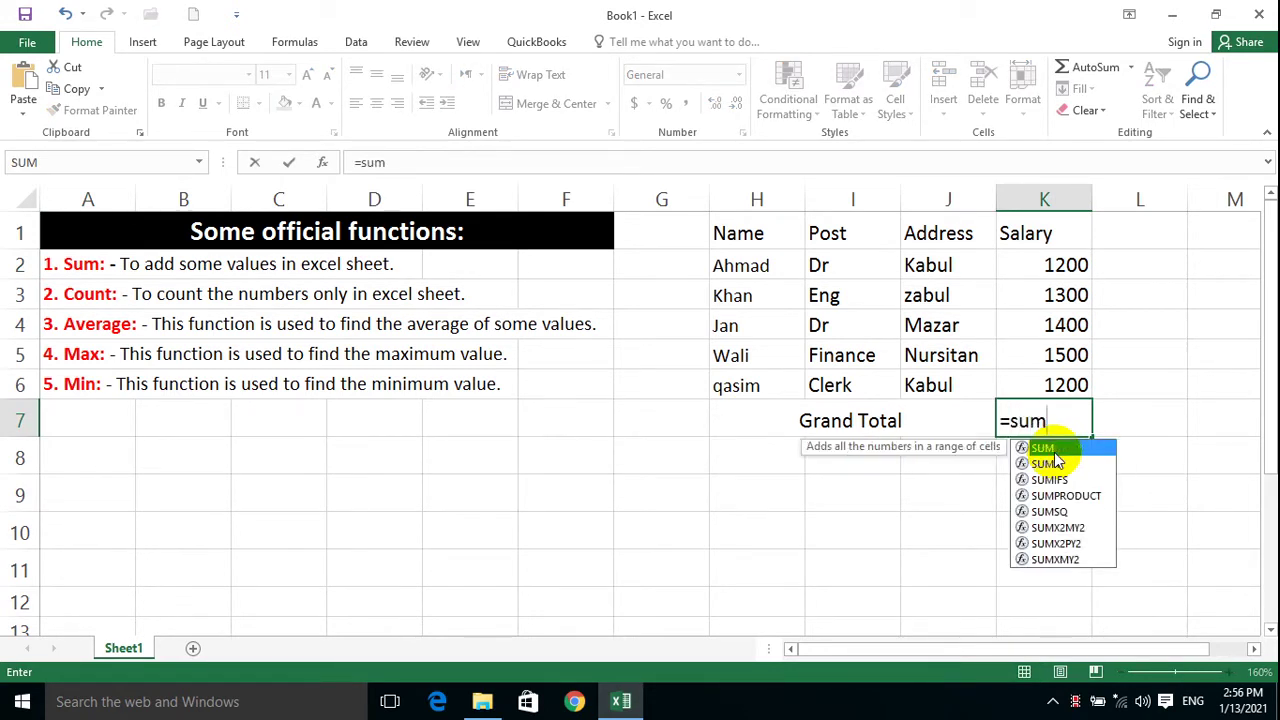
text(()
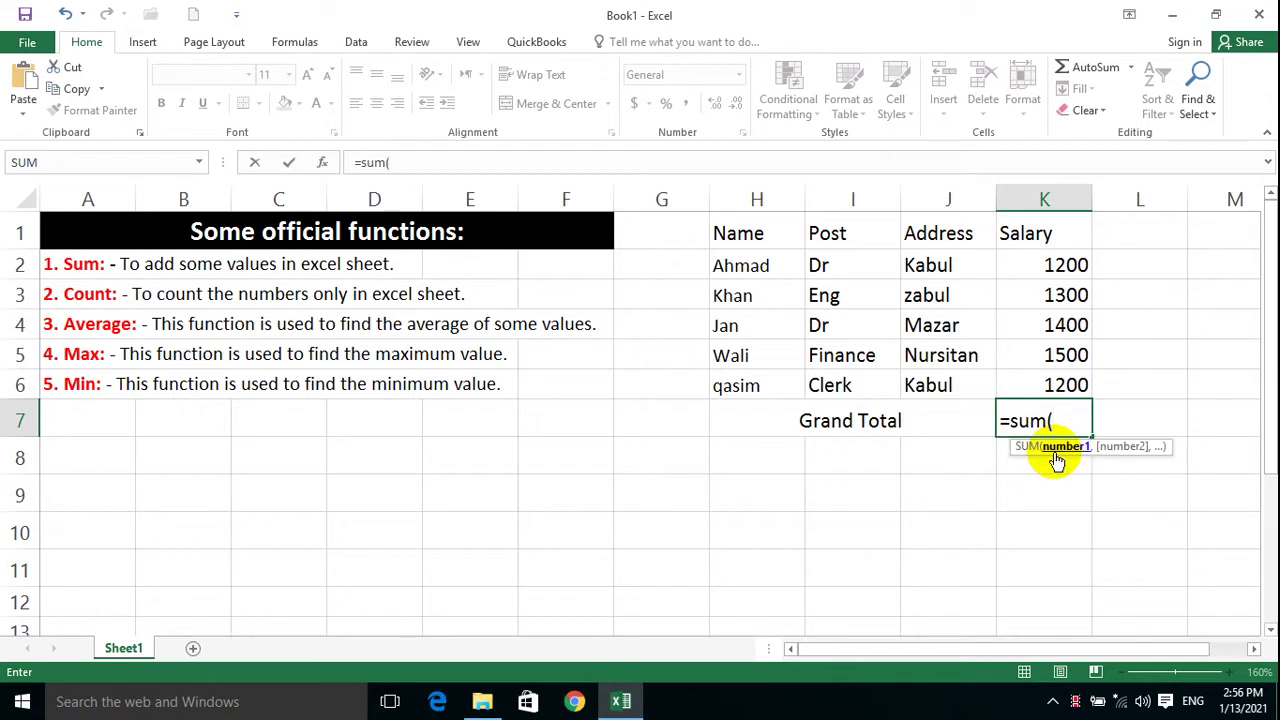
drag(1052, 264, 1066, 377)
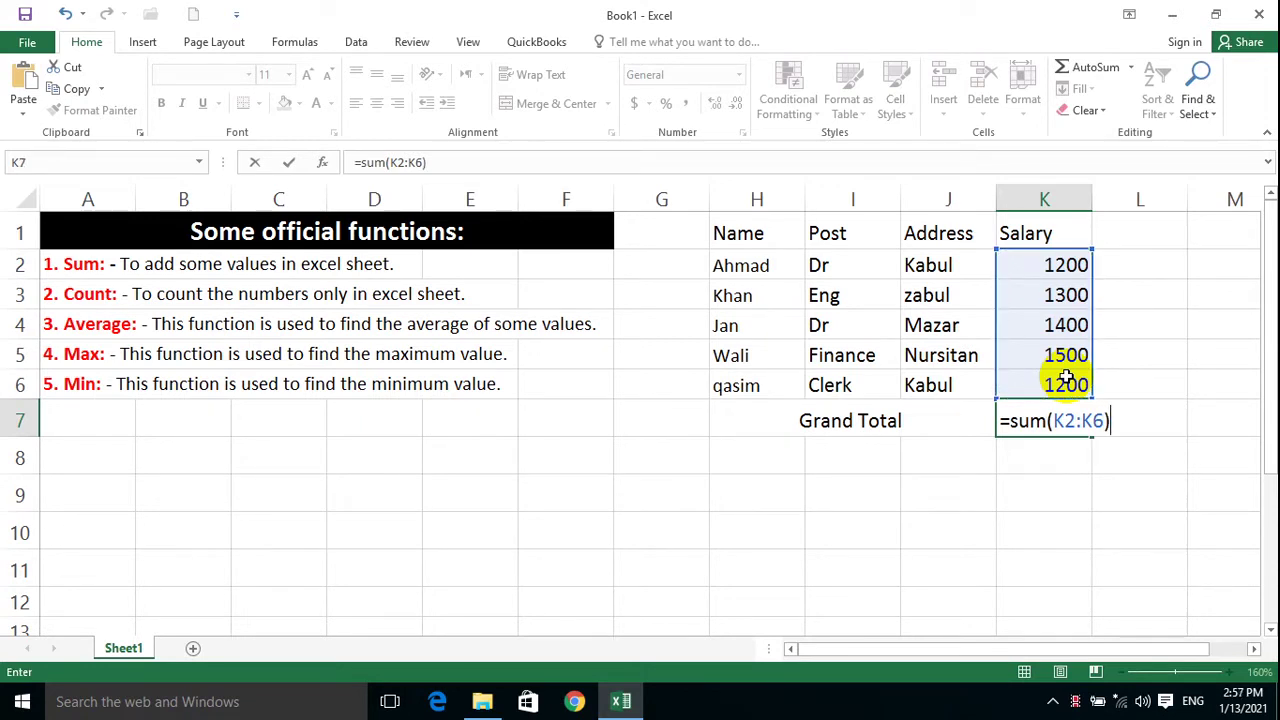
key(Return)
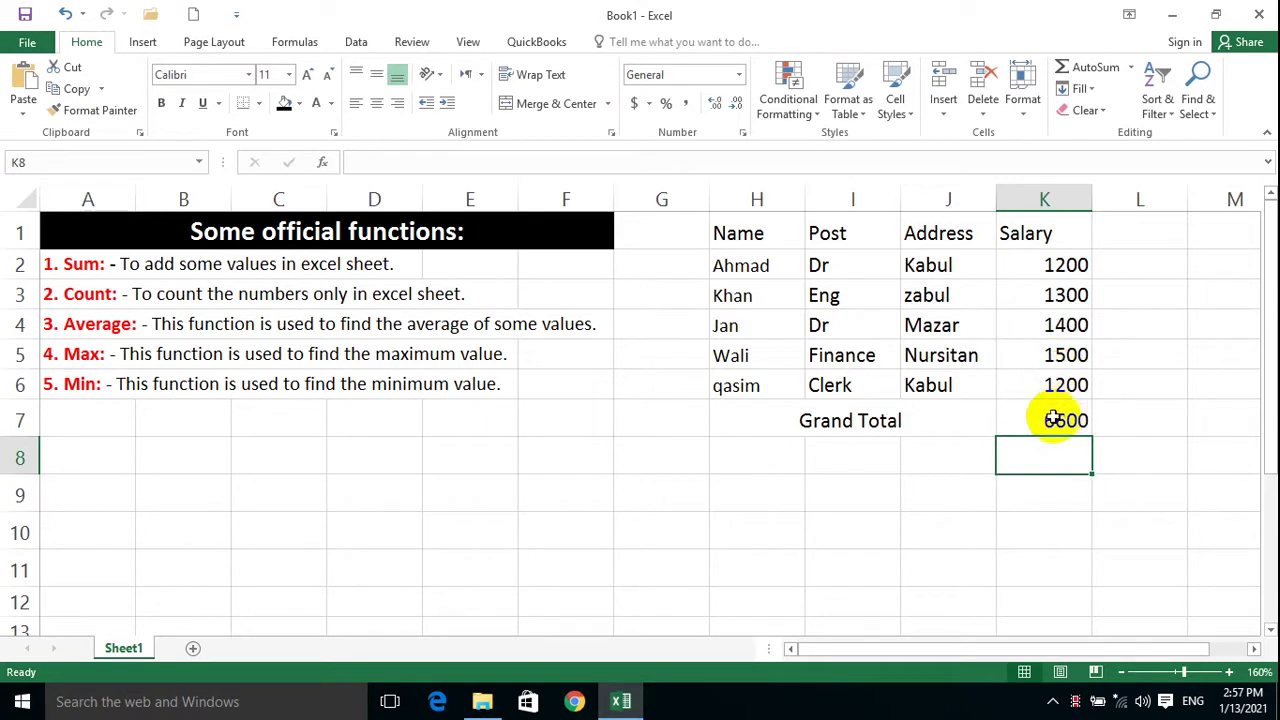
drag(1057, 417, 830, 417)
Bold H7:K7 so the Grand Total label and 6600 stand out.
click(1057, 491)
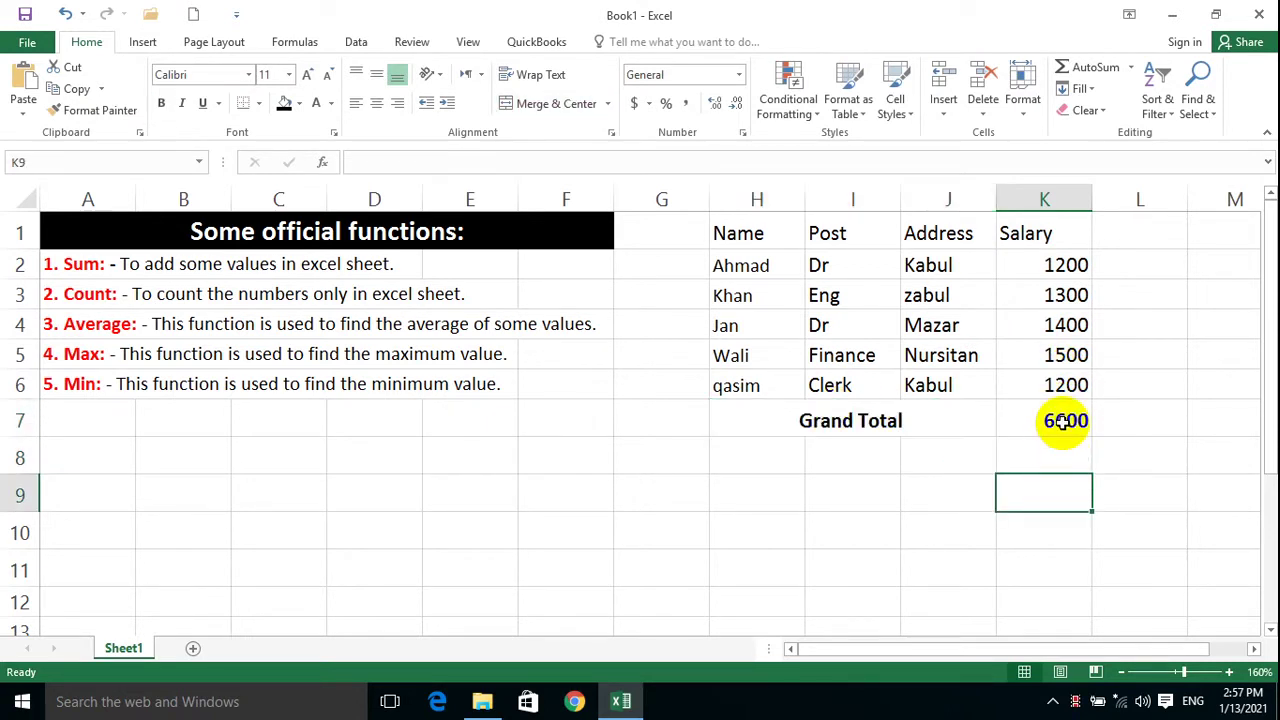
click(1063, 420)
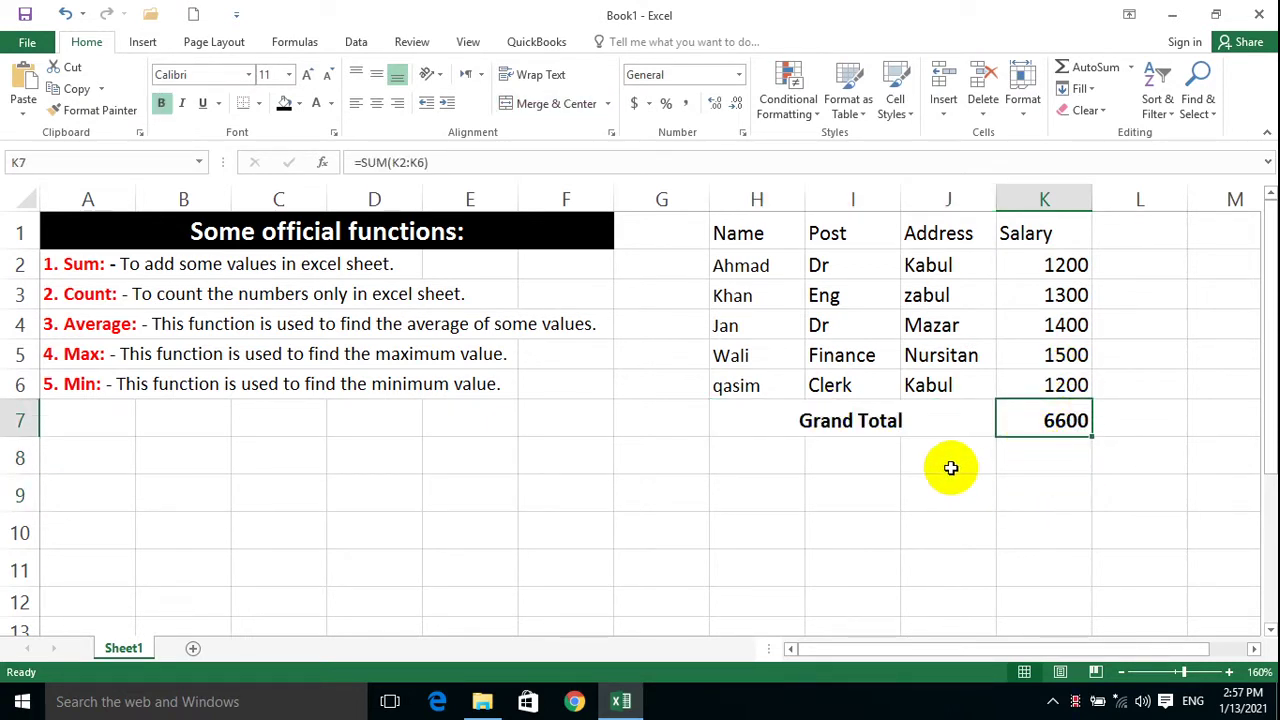
click(86, 260)
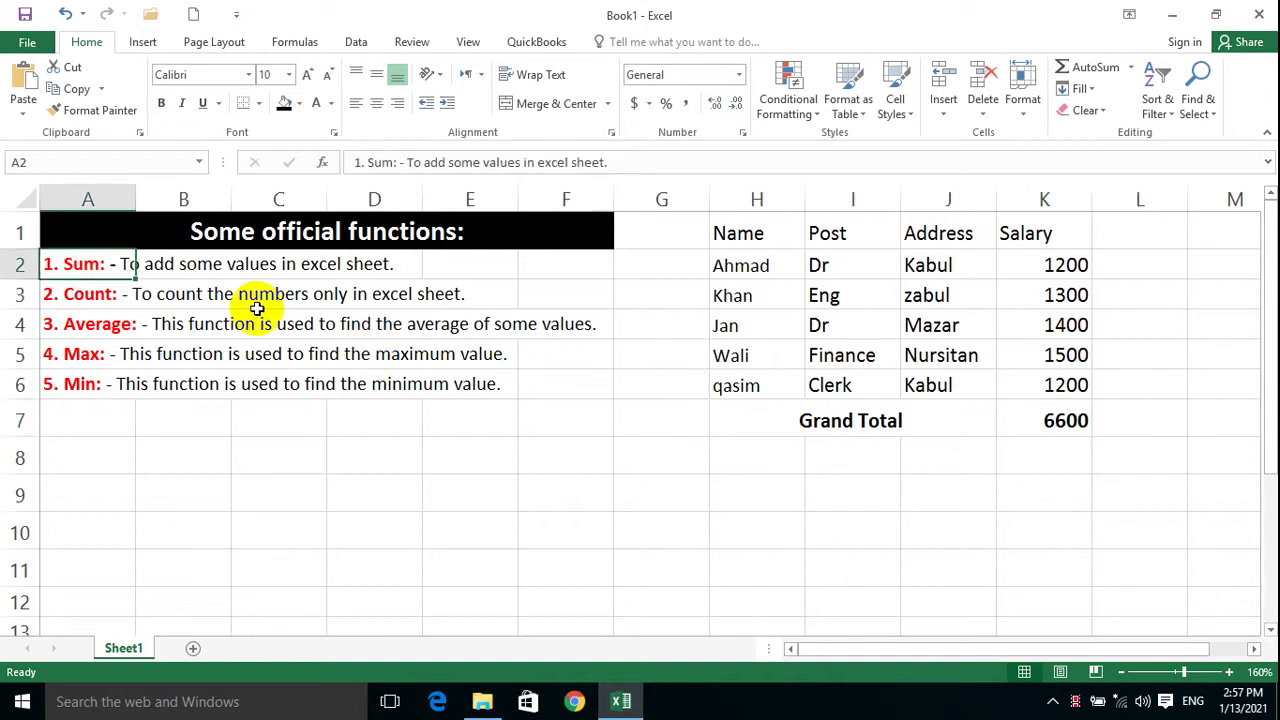
click(1022, 406)
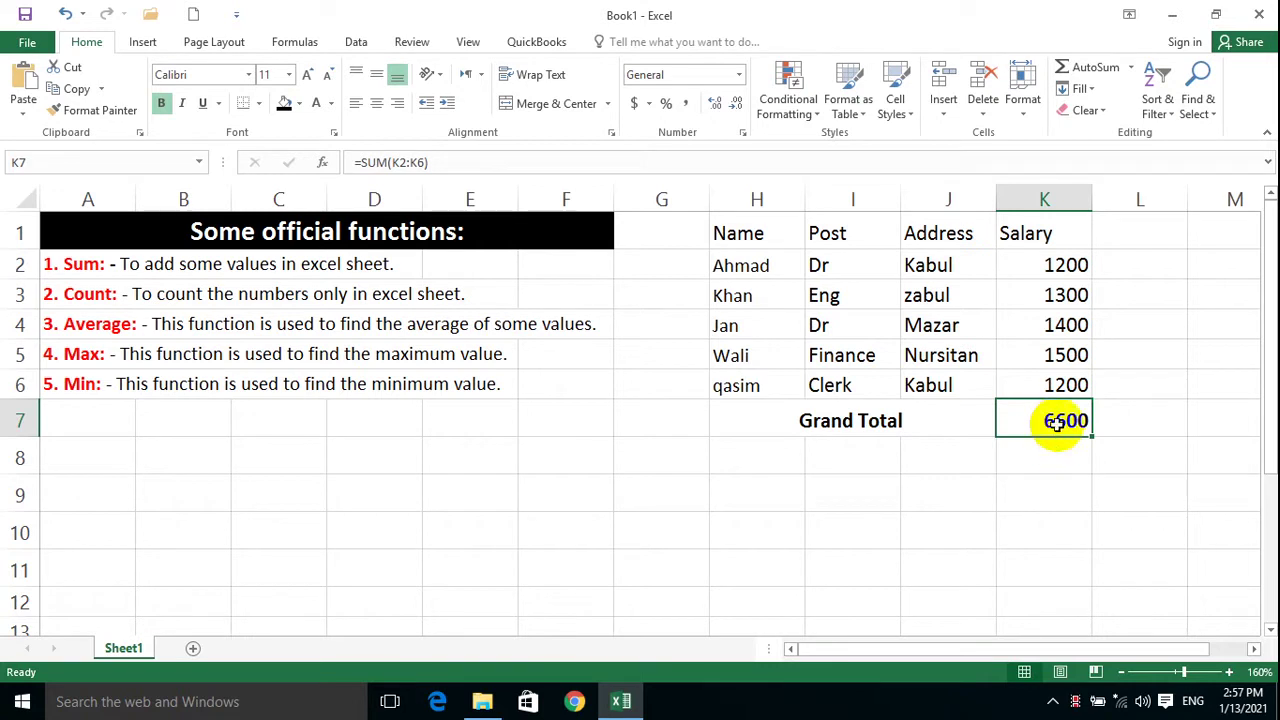
key(Down)
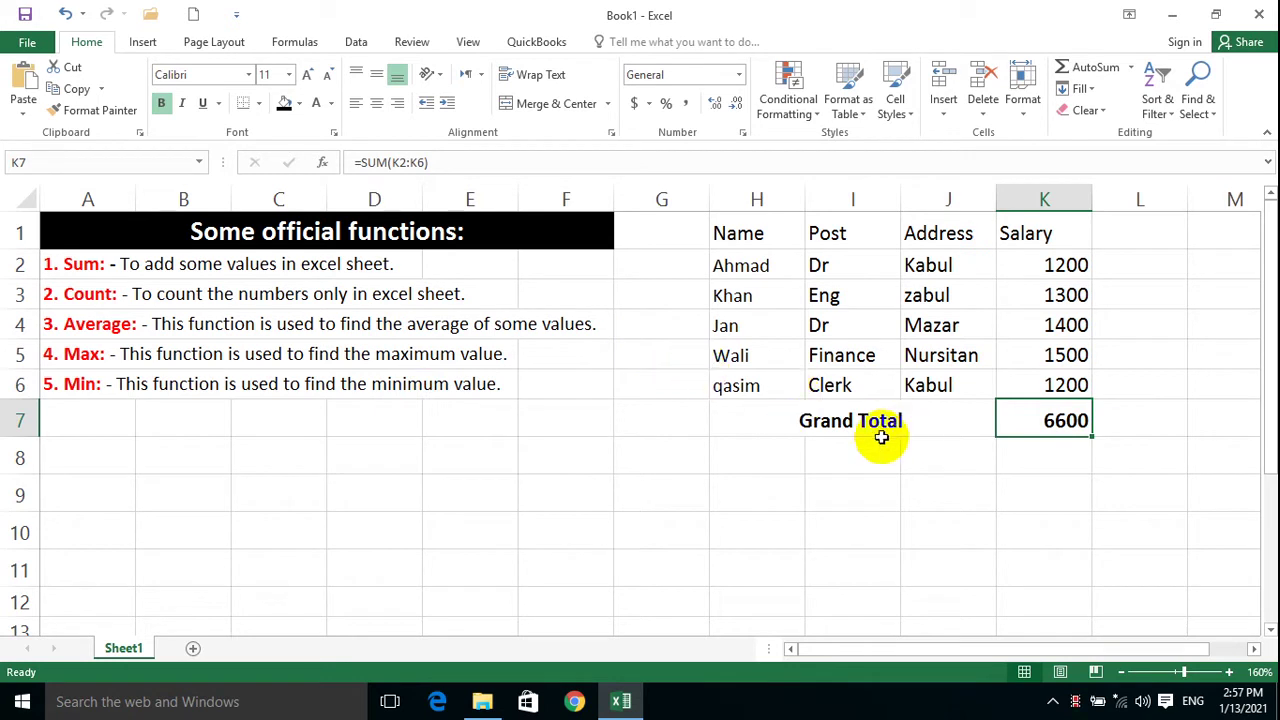
drag(962, 457, 746, 453)
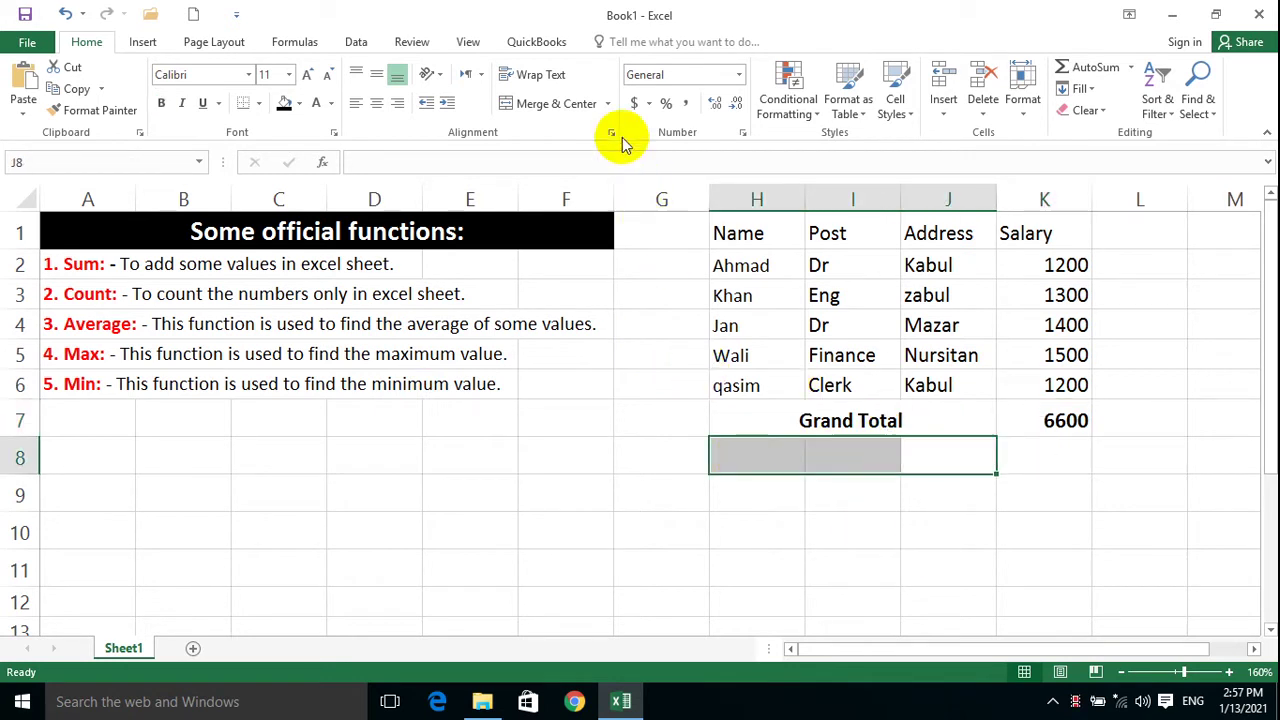
Merge H8:J8 as Total Employees, enter =COUNT(K2:K6) in K8 showing 5, and bold the row.
click(560, 104)
text(Total Employees)
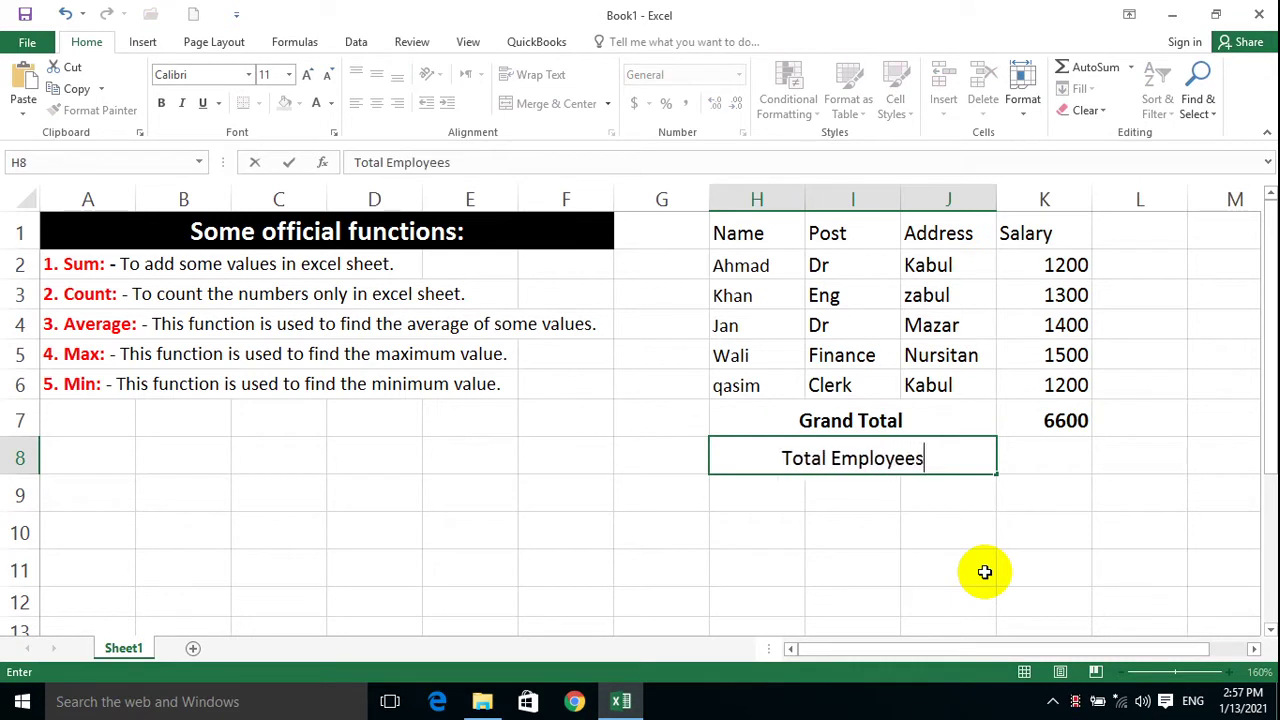
key(Tab)
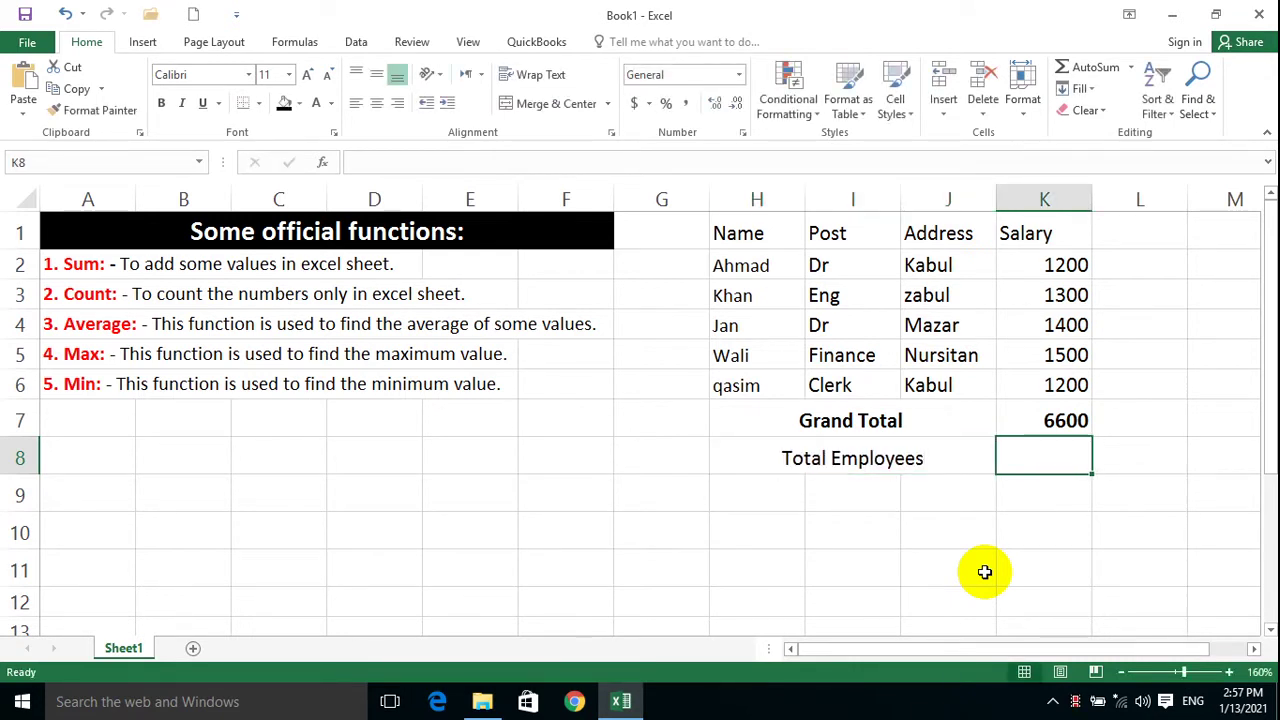
text(=)
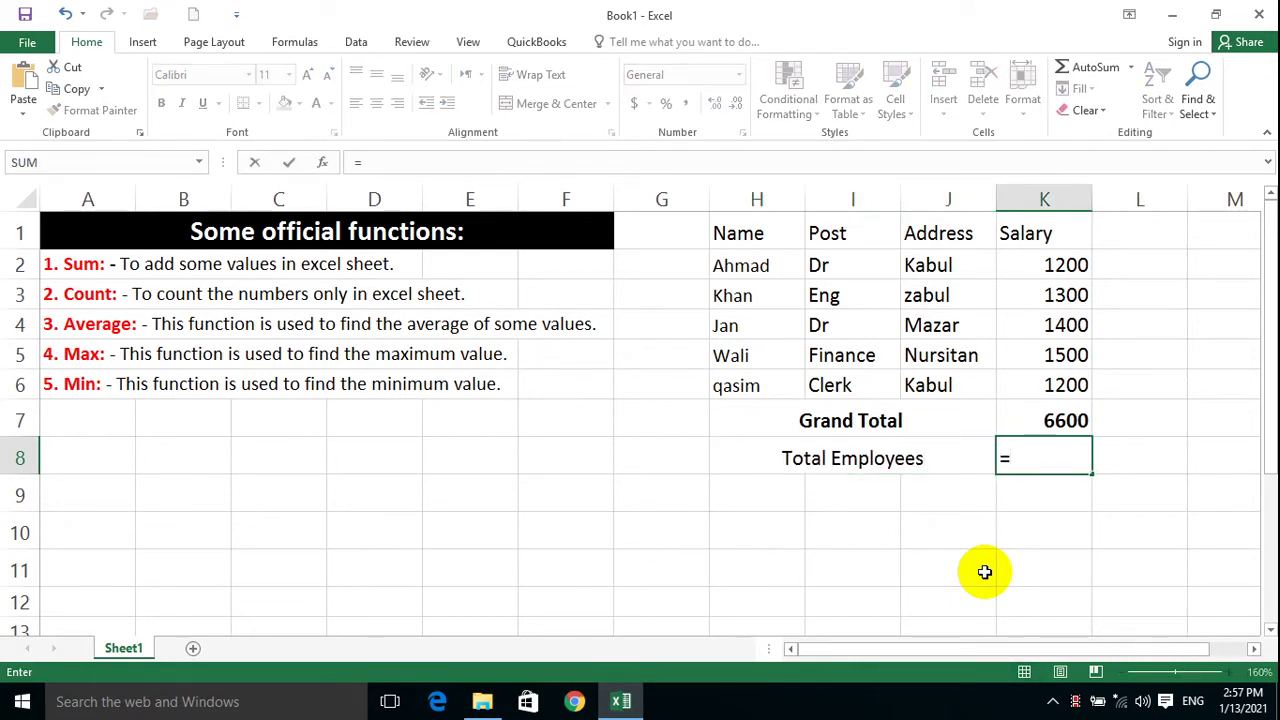
text(c)
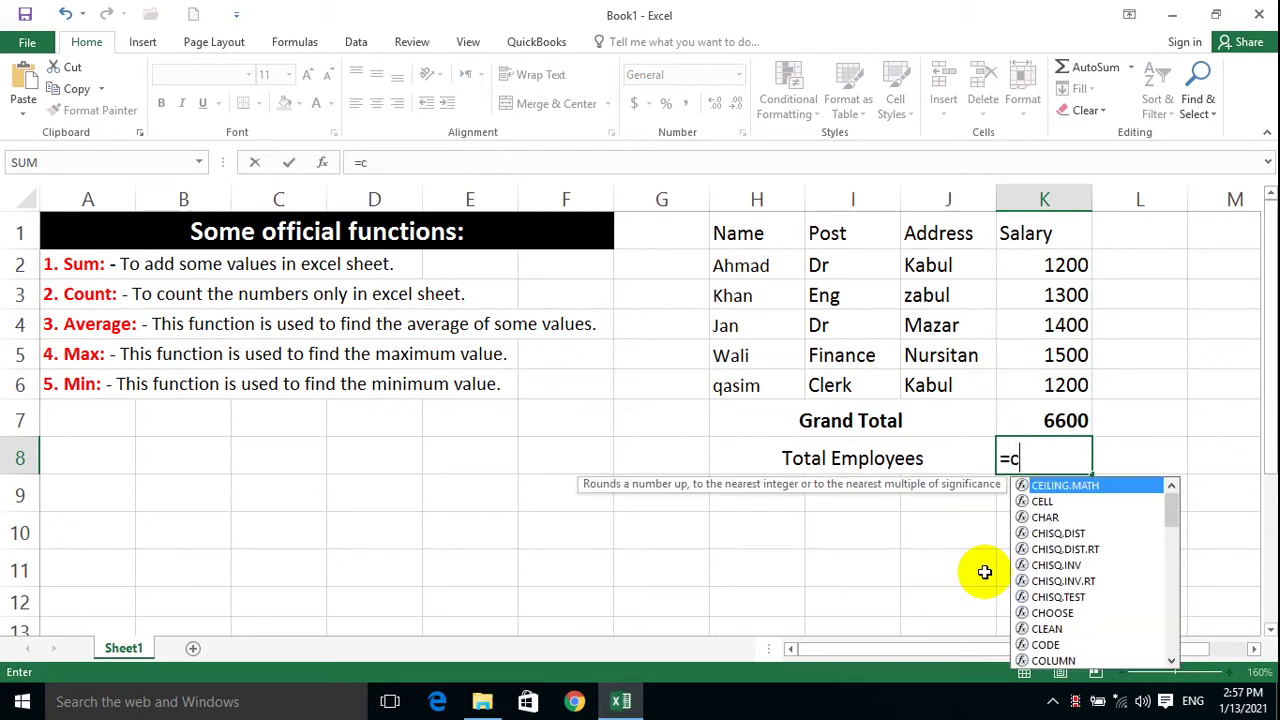
text(ount()
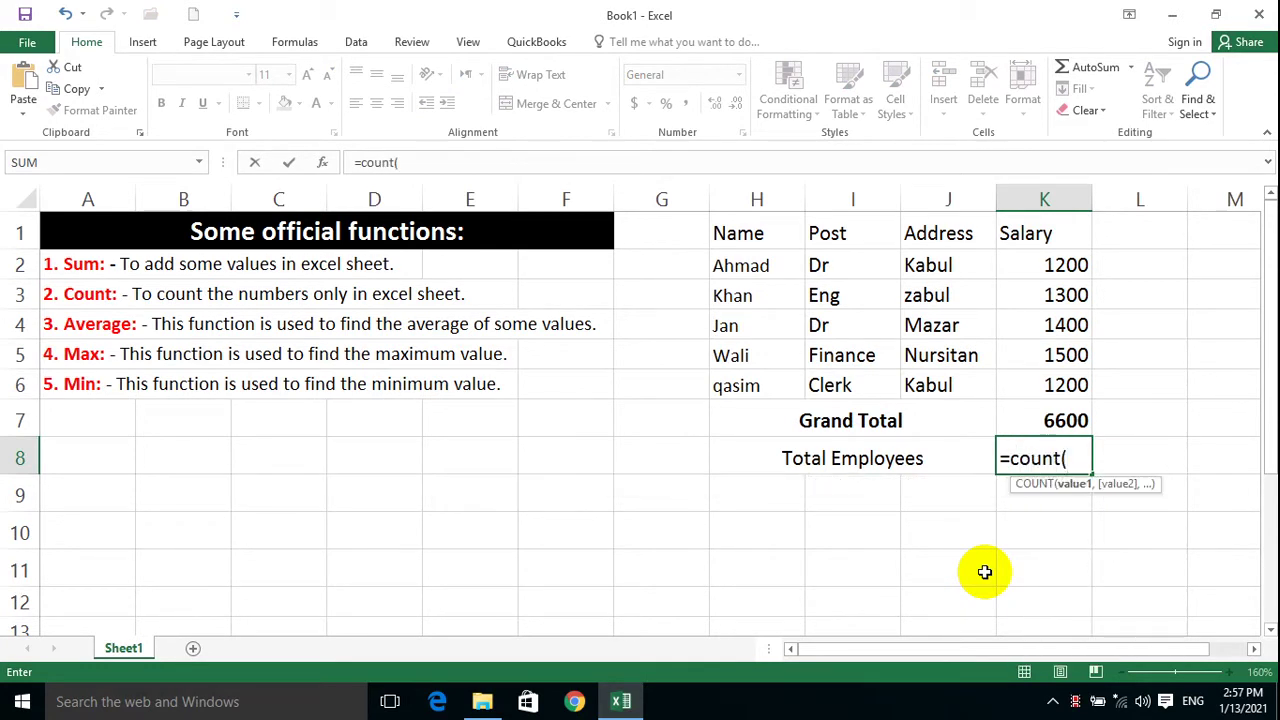
drag(1066, 264, 1053, 378)
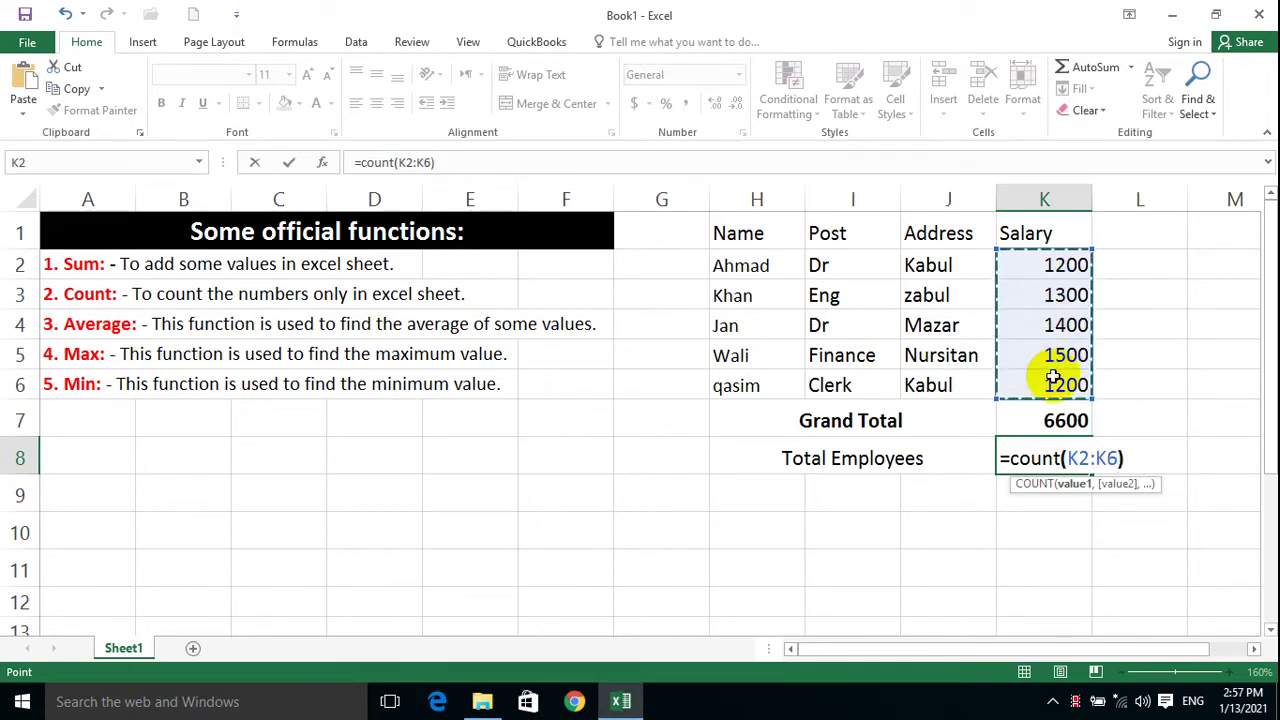
key(Return)
key(Up)
key(shift+Left)
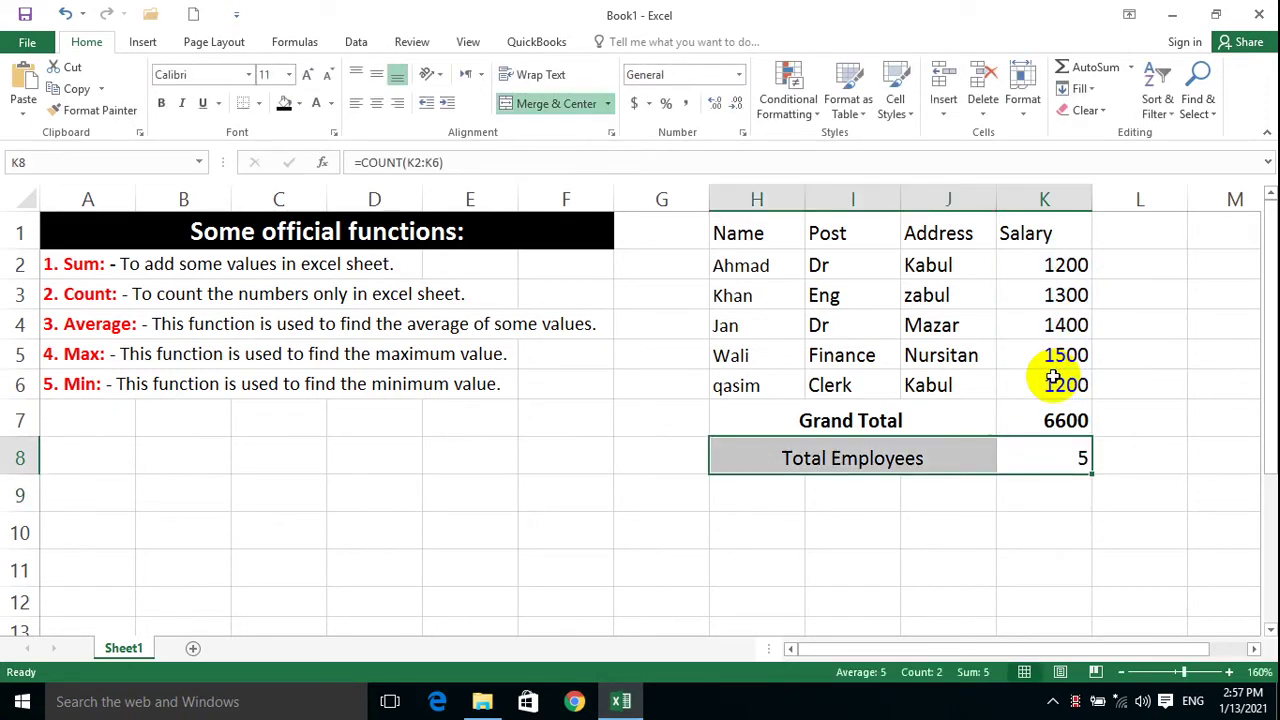
click(1028, 491)
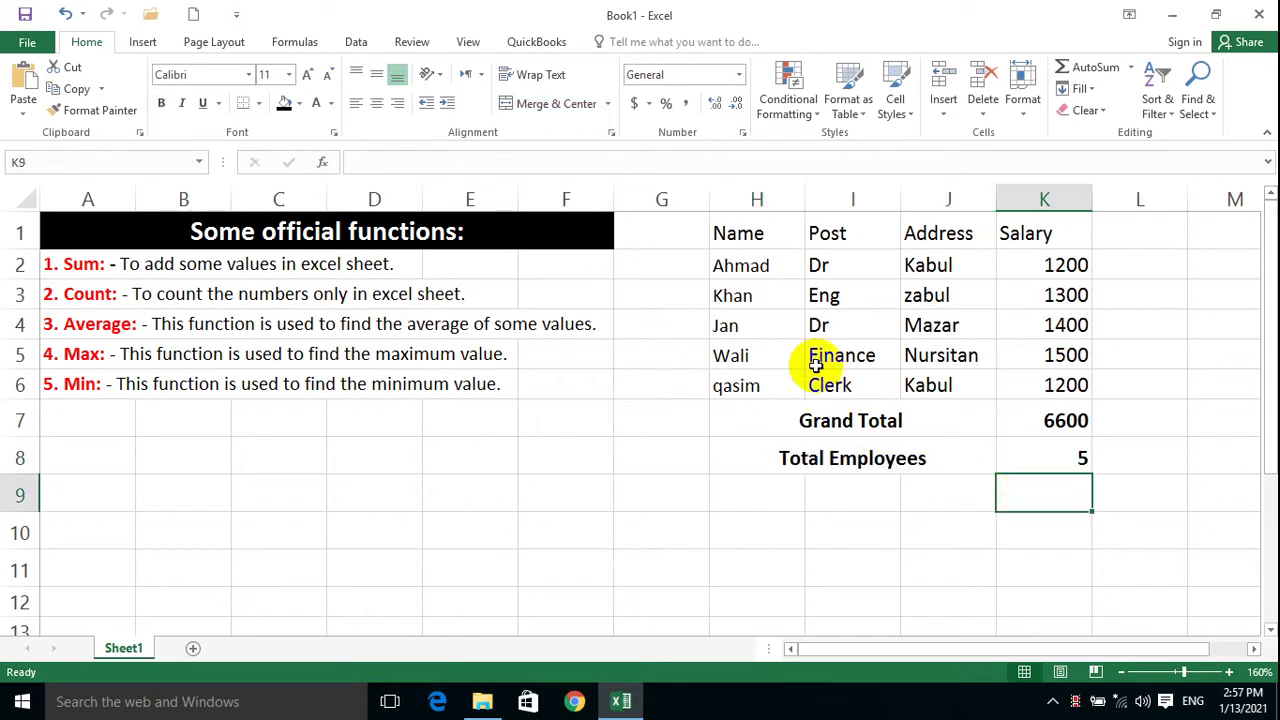
drag(740, 233, 1011, 227)
click(1015, 420)
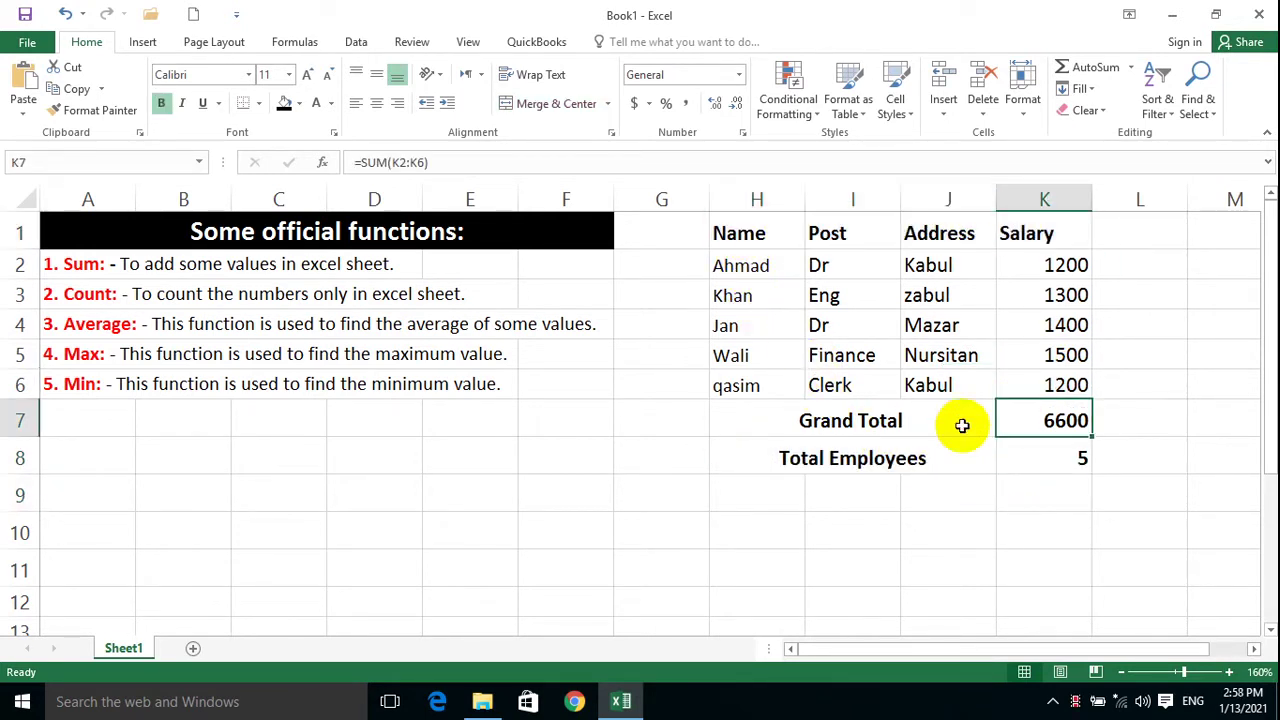
click(737, 266)
click(737, 293)
click(745, 328)
click(745, 357)
click(740, 385)
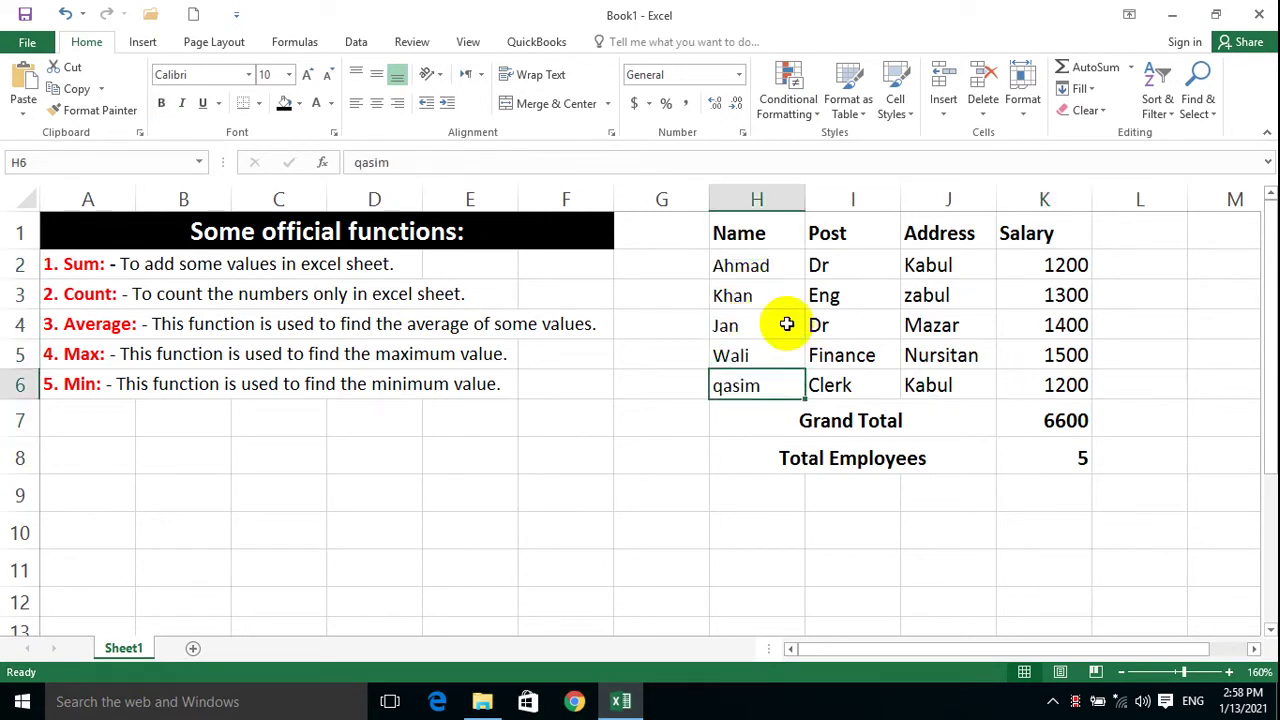
click(750, 264)
click(737, 383)
drag(740, 265, 1100, 392)
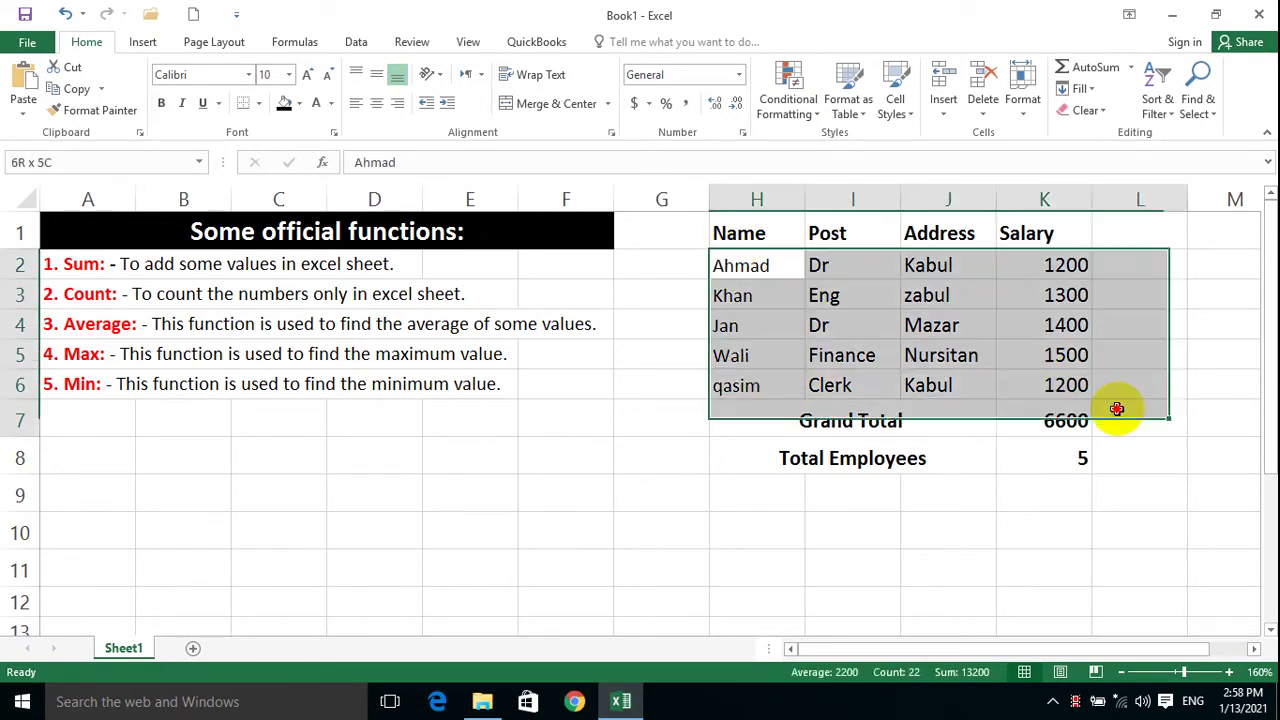
click(1068, 455)
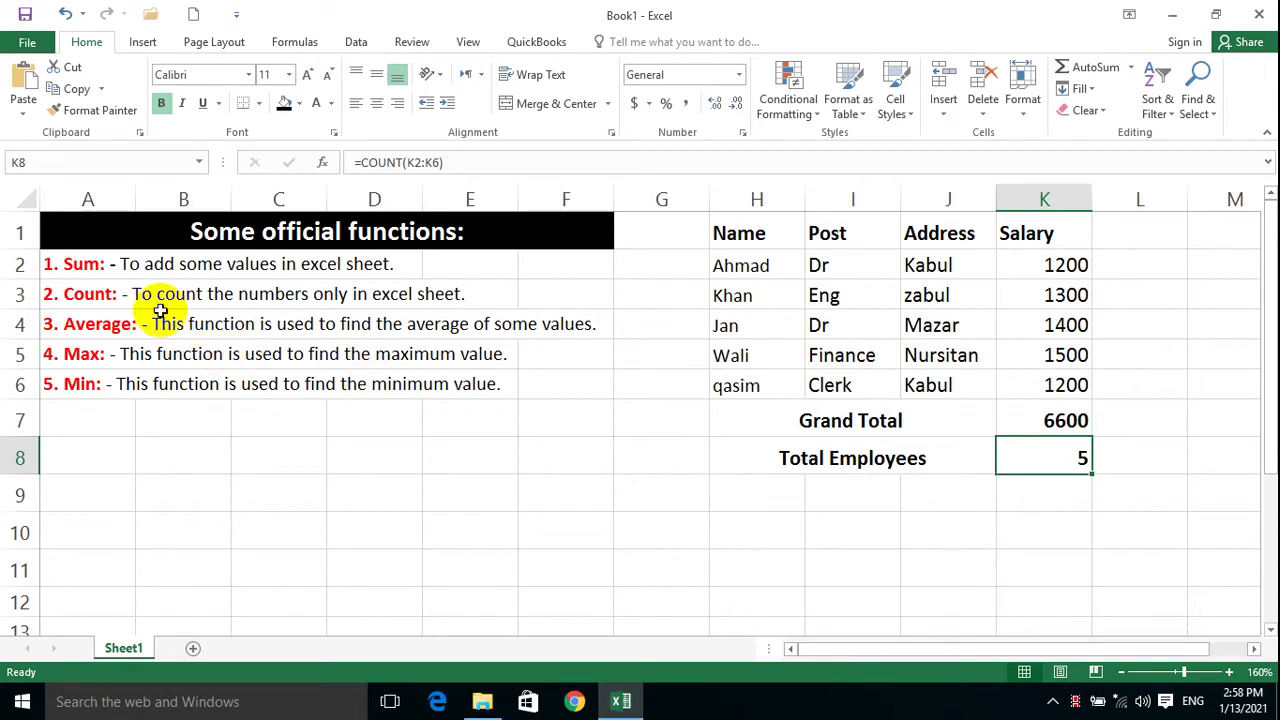
click(865, 468)
click(1049, 457)
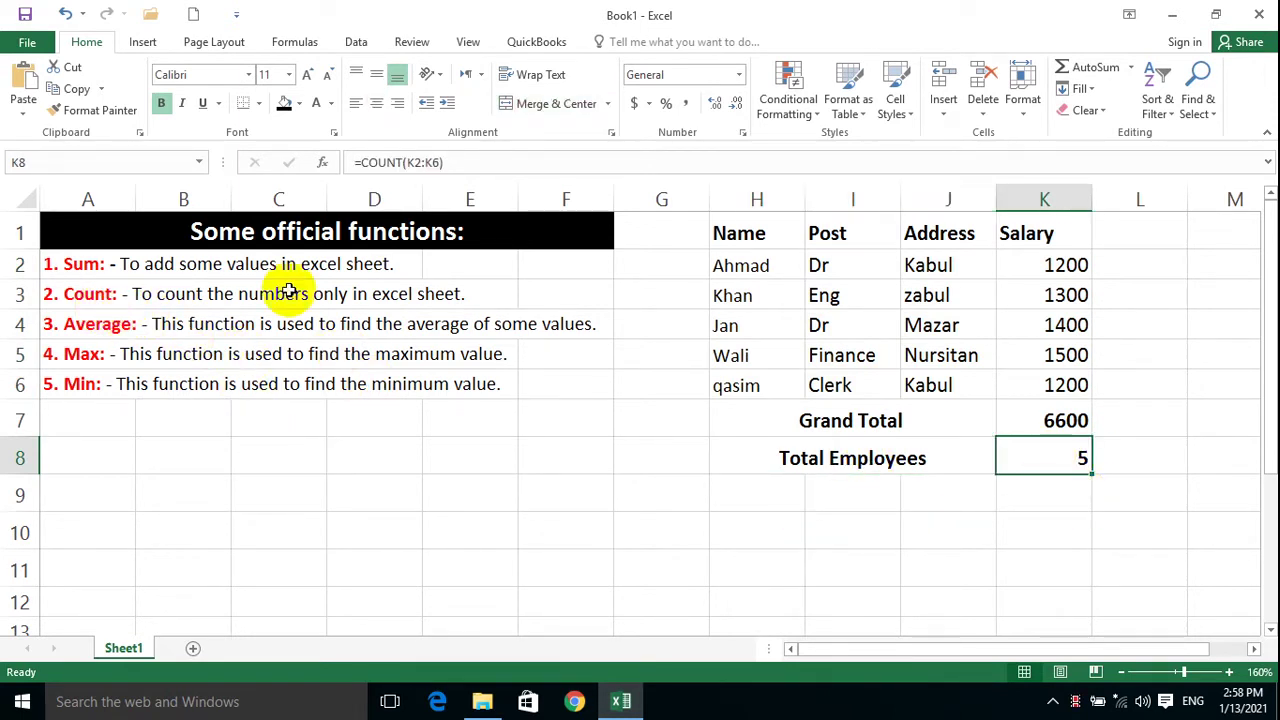
click(83, 297)
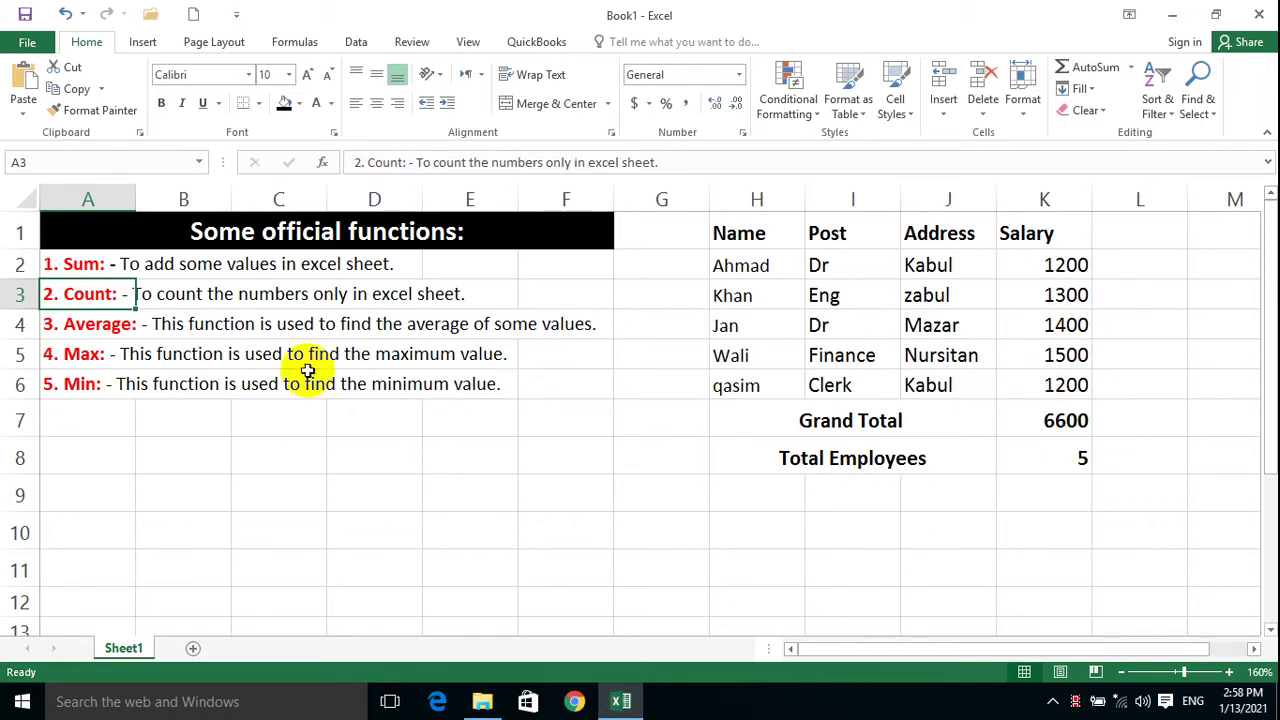
Merge H9:J9 and label it Average Salary.
drag(929, 495, 791, 491)
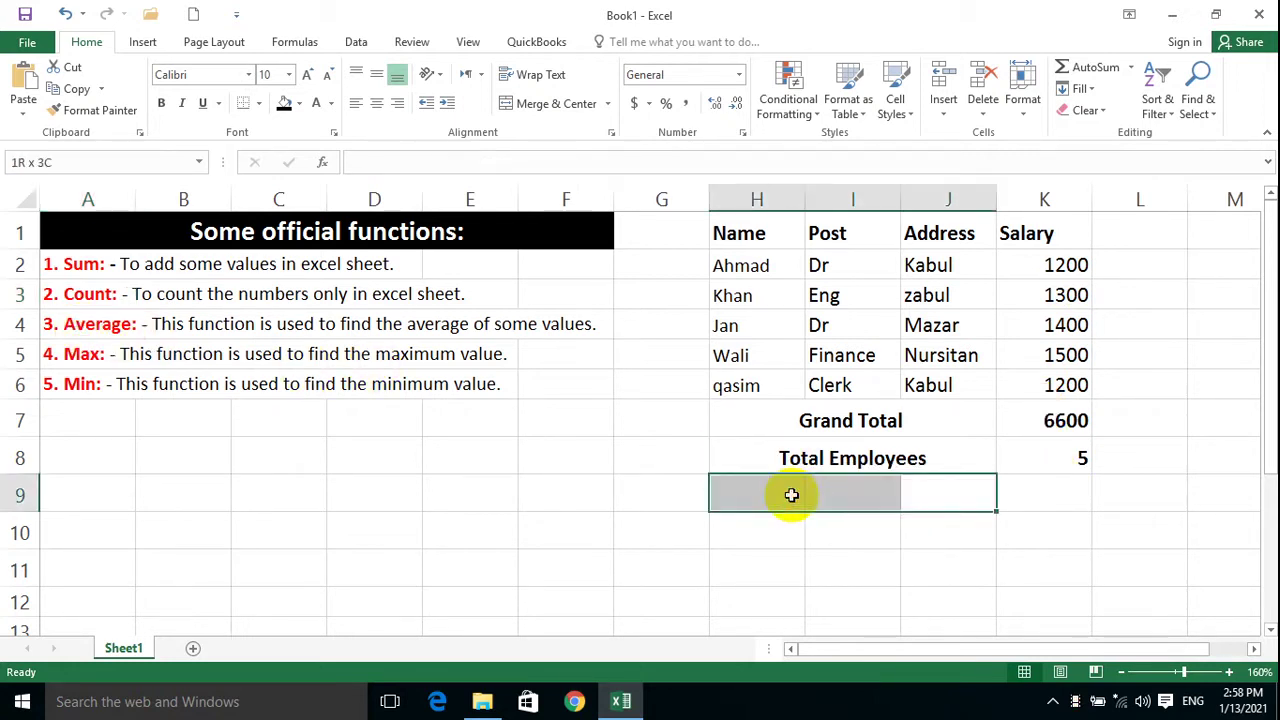
click(556, 104)
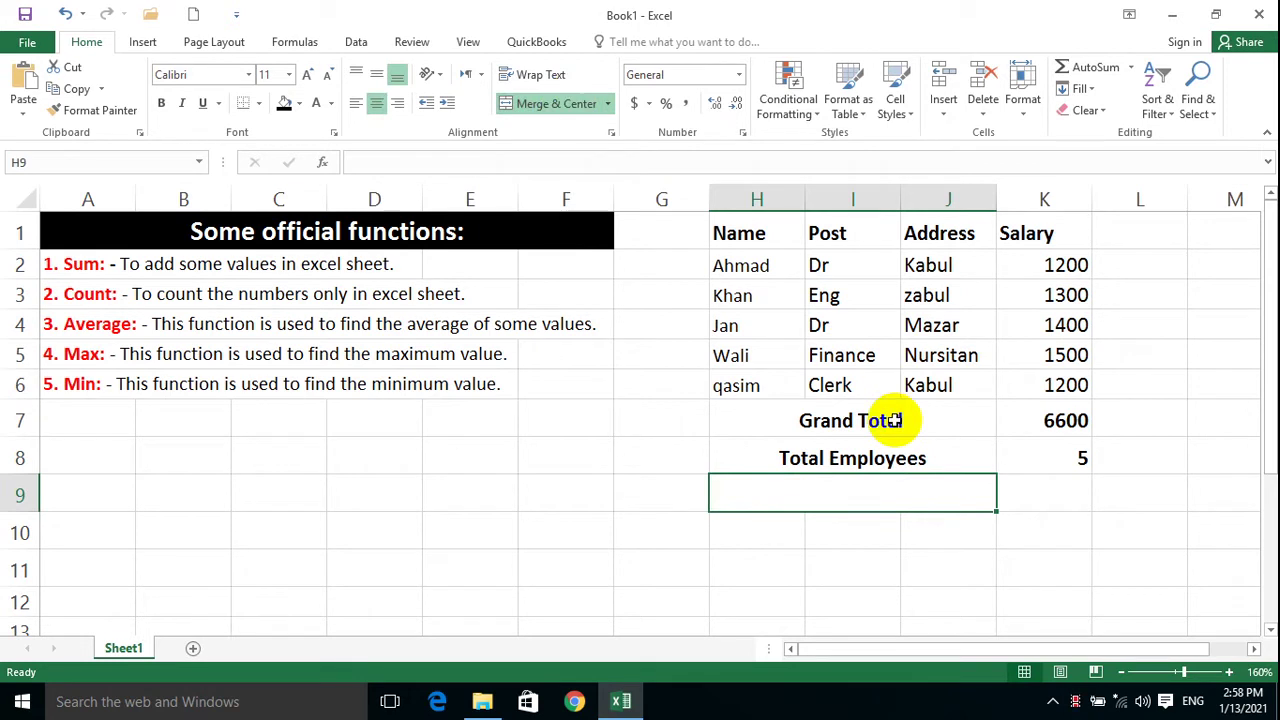
text(Average Salary)
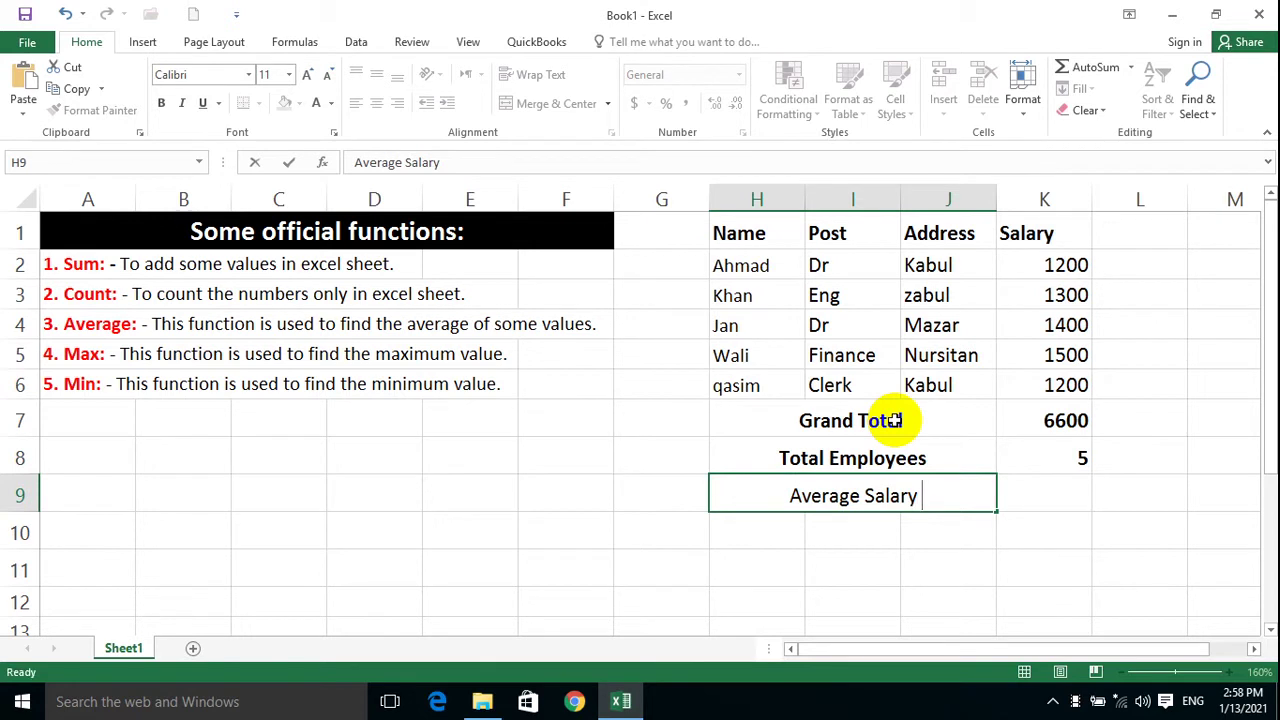
key(Tab)
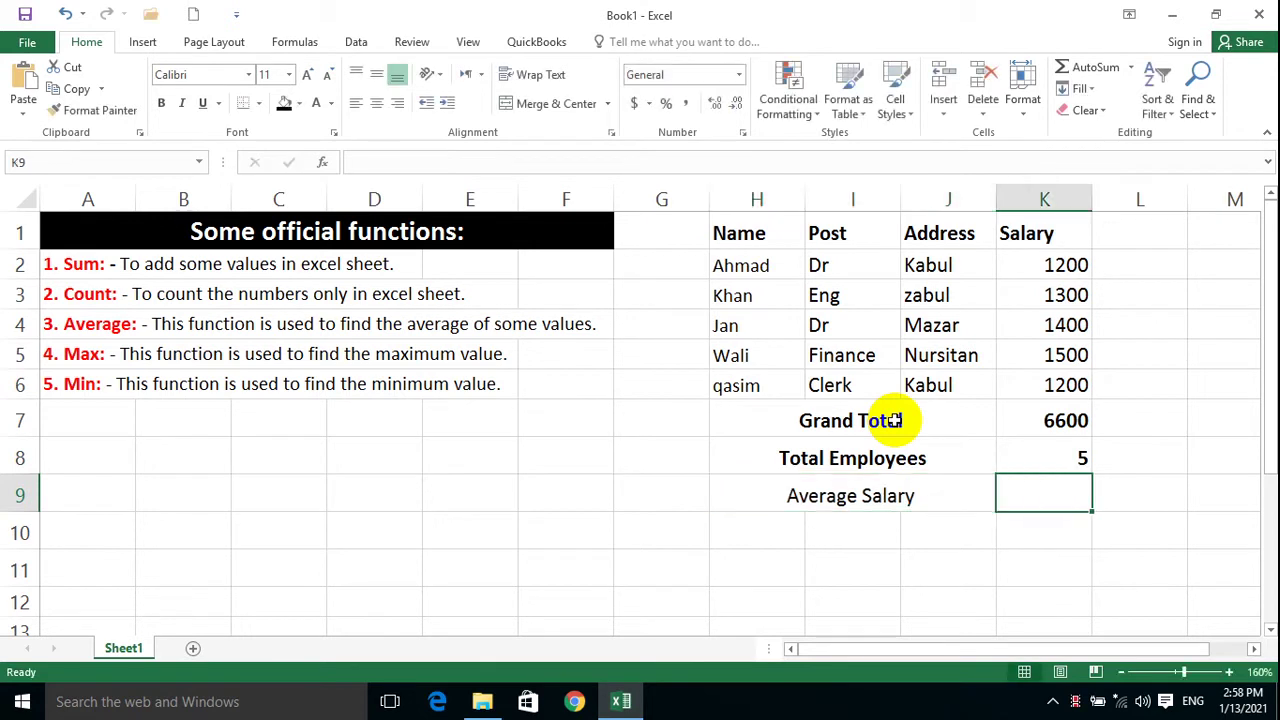
Enter =AVERAGE(K2:K6) in K9 showing 1320 and bold the row.
text(=)
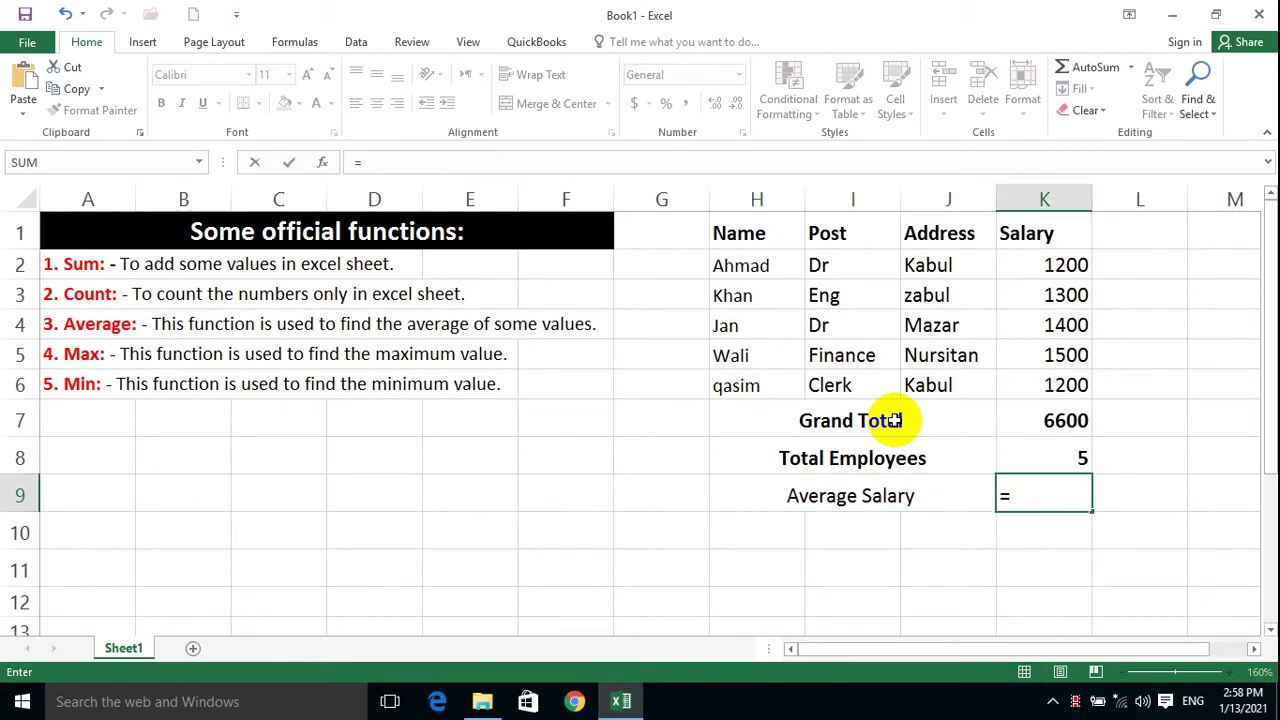
text(average()
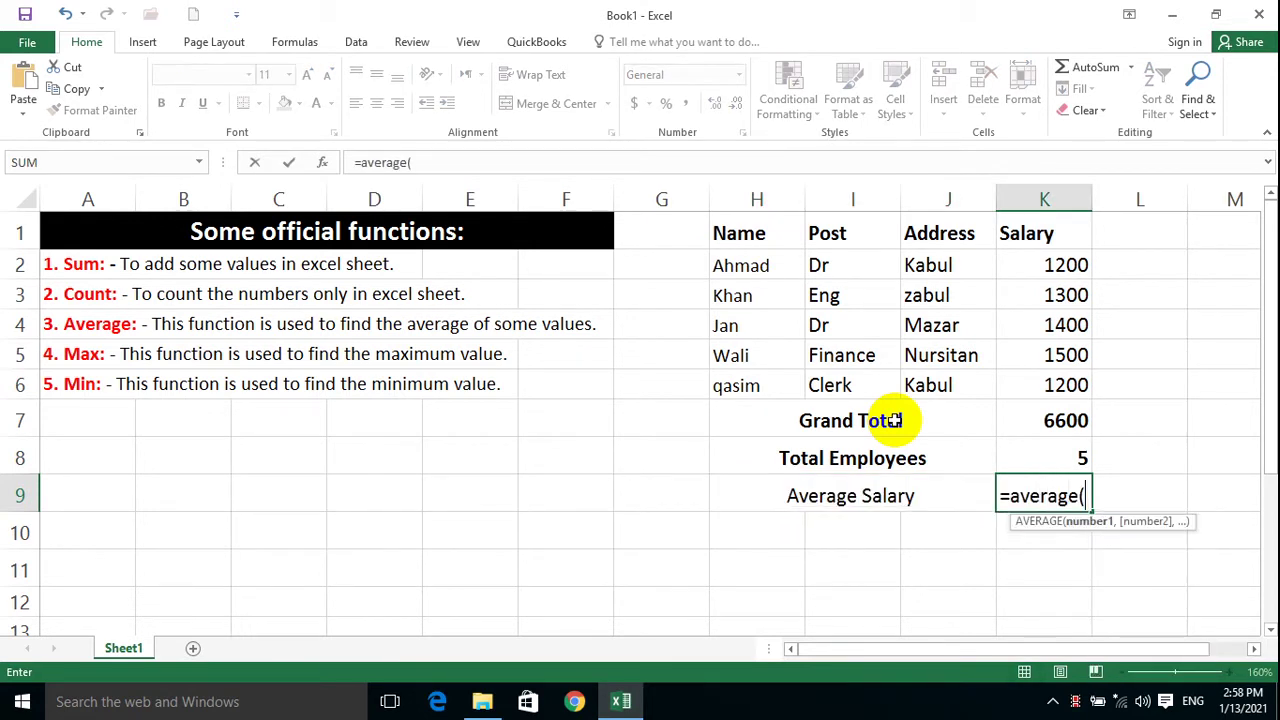
drag(1063, 265, 1055, 381)
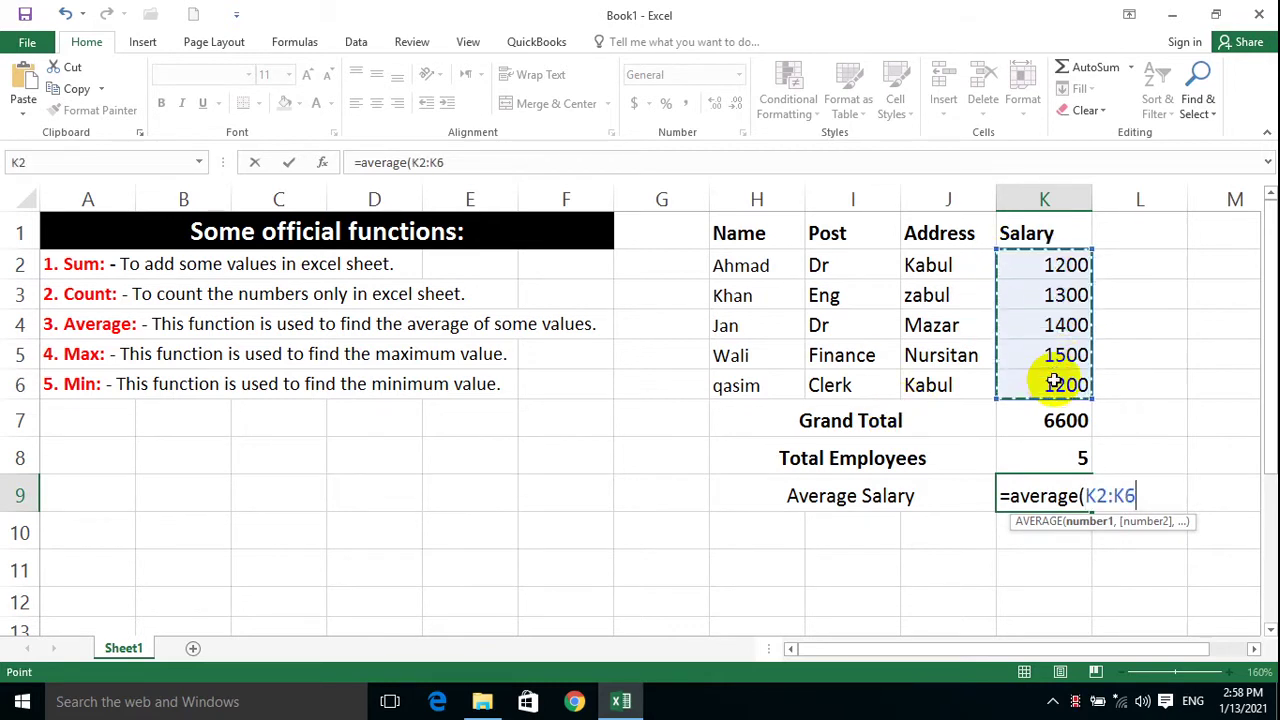
key(Return)
key(Up)
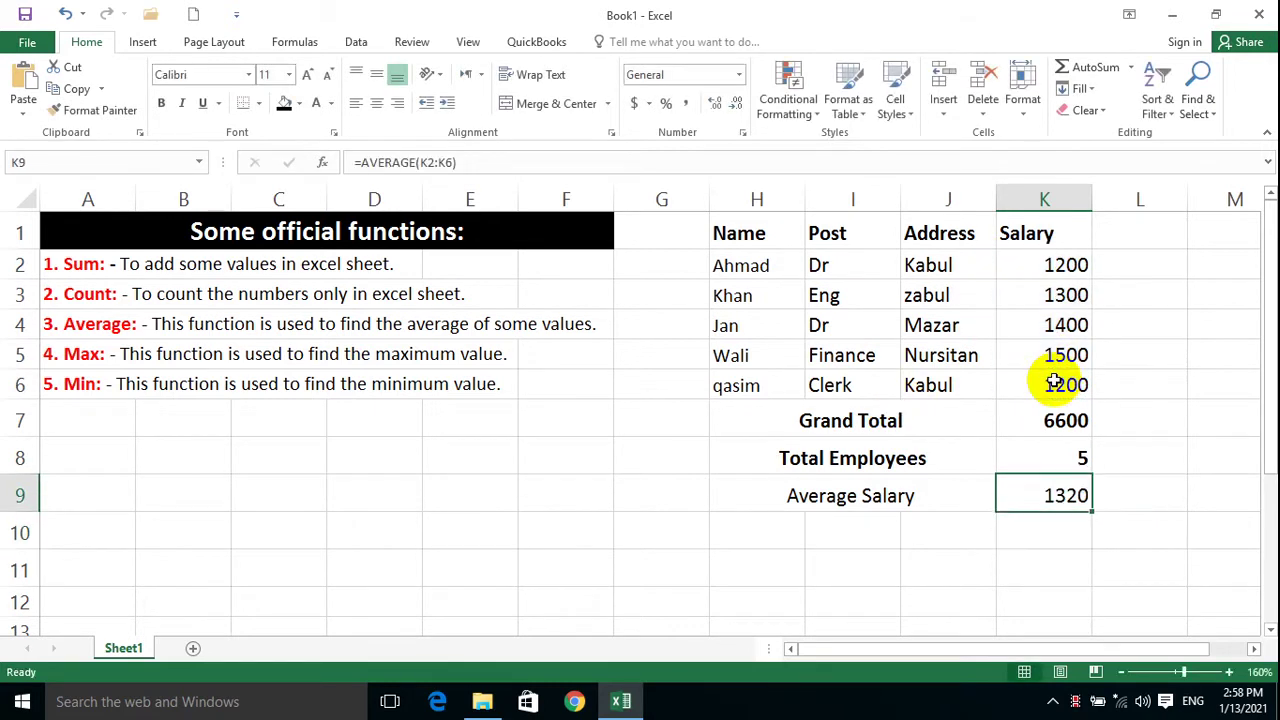
key(shift+Left)
key(ctrl+b)
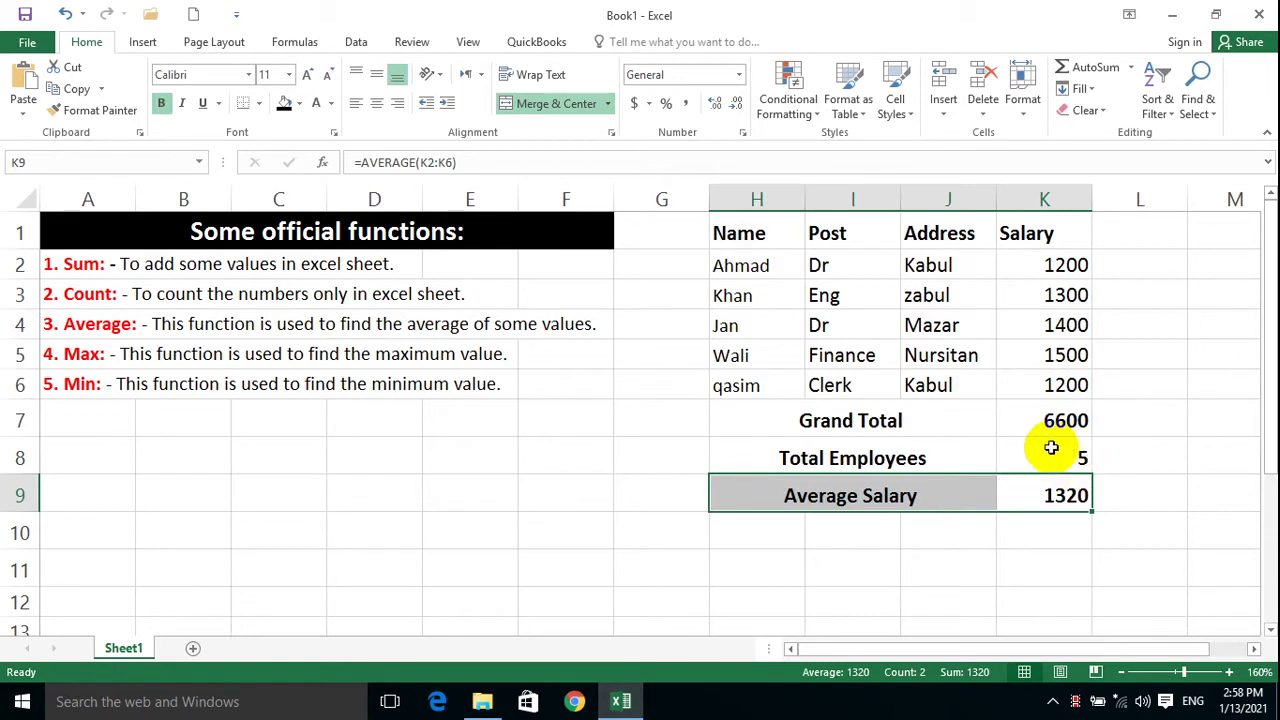
click(1057, 500)
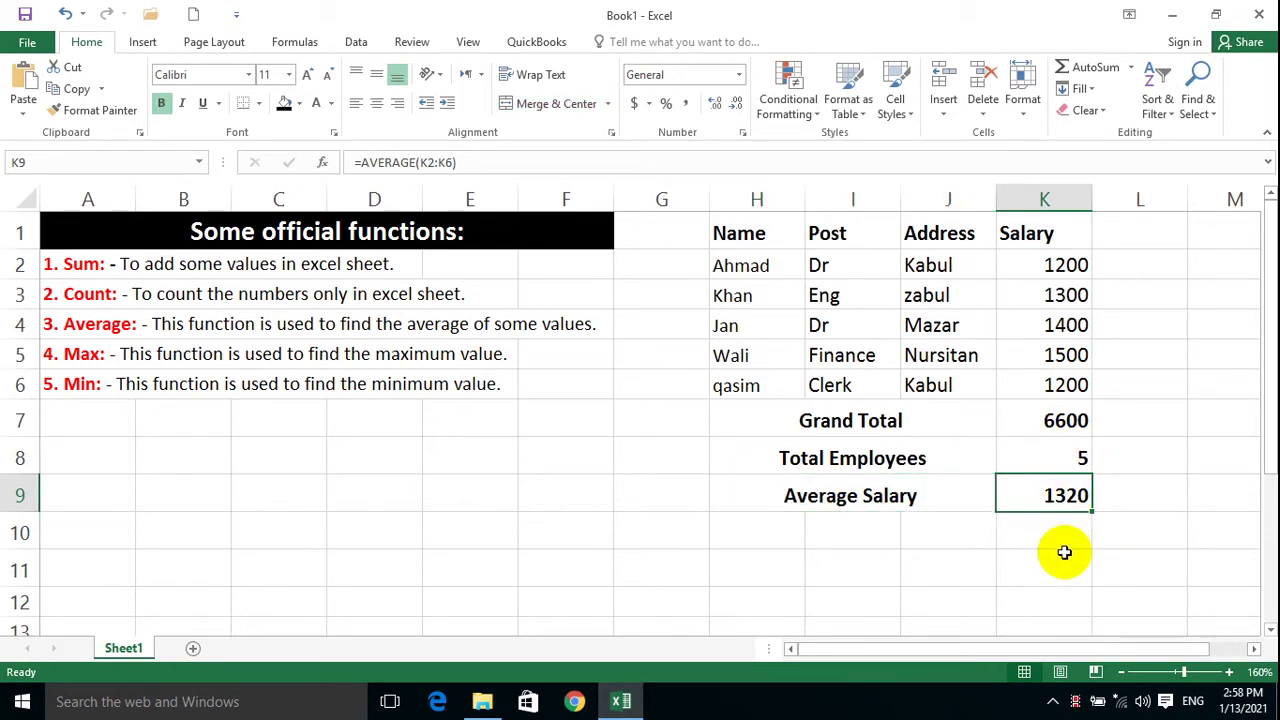
click(1045, 530)
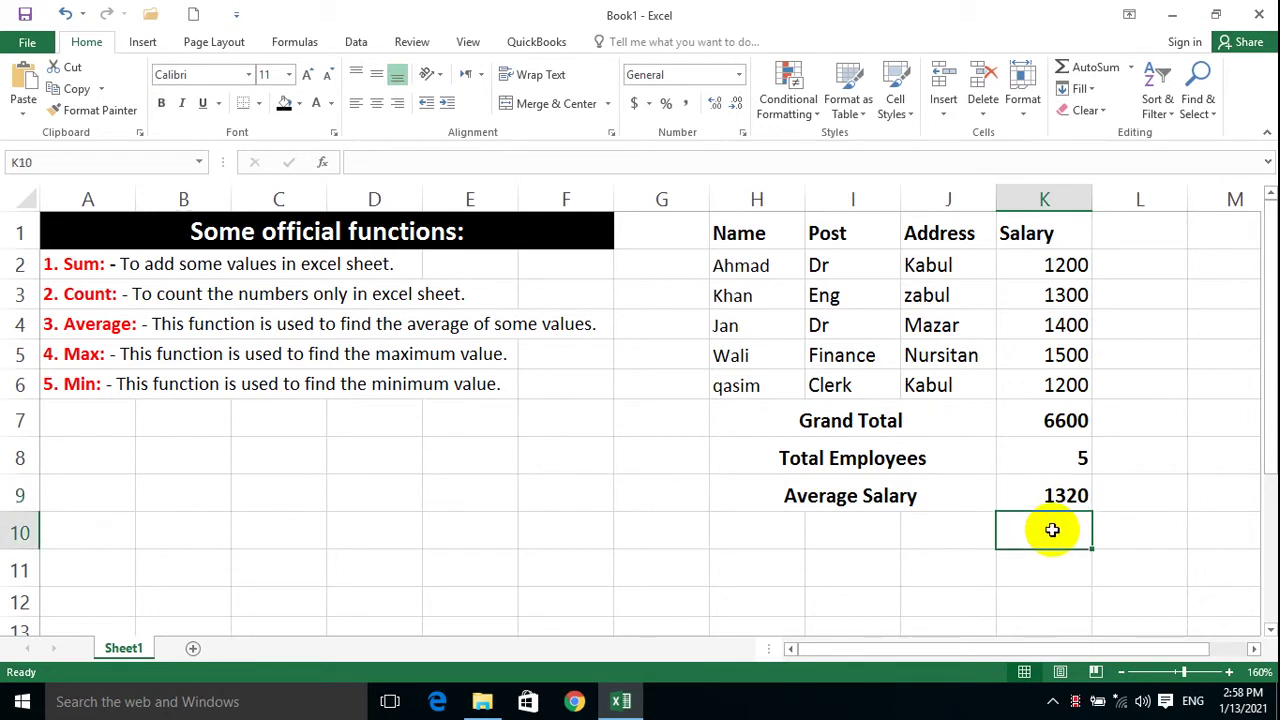
Try the formula =K7/5 in K10, dividing the Grand Total by 5.
text(=)
key(Escape)
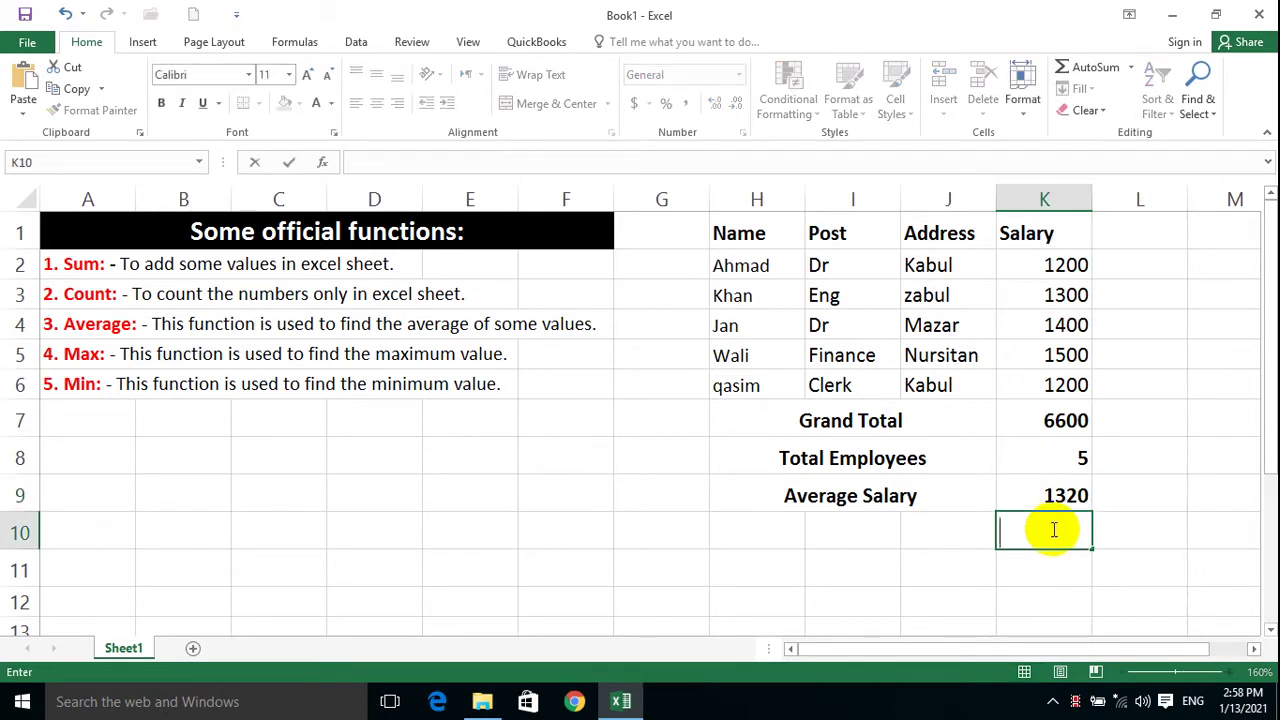
key(Down)
click(1052, 529)
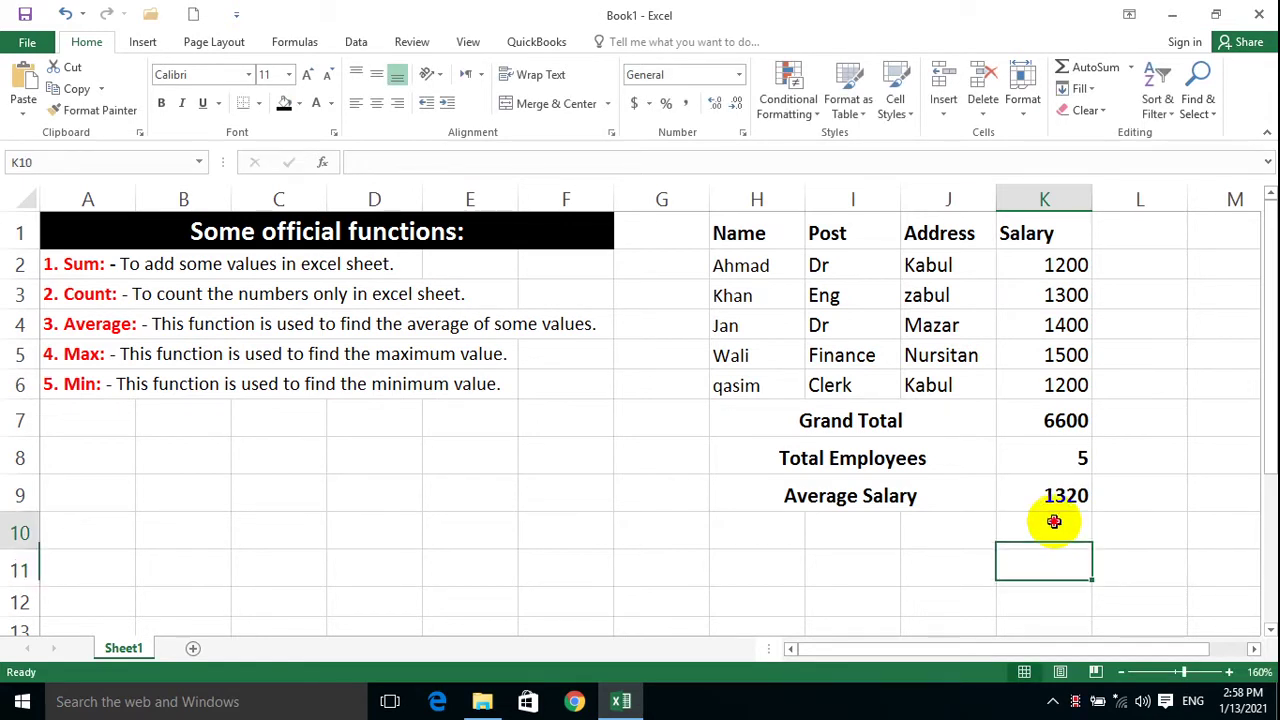
text(=)
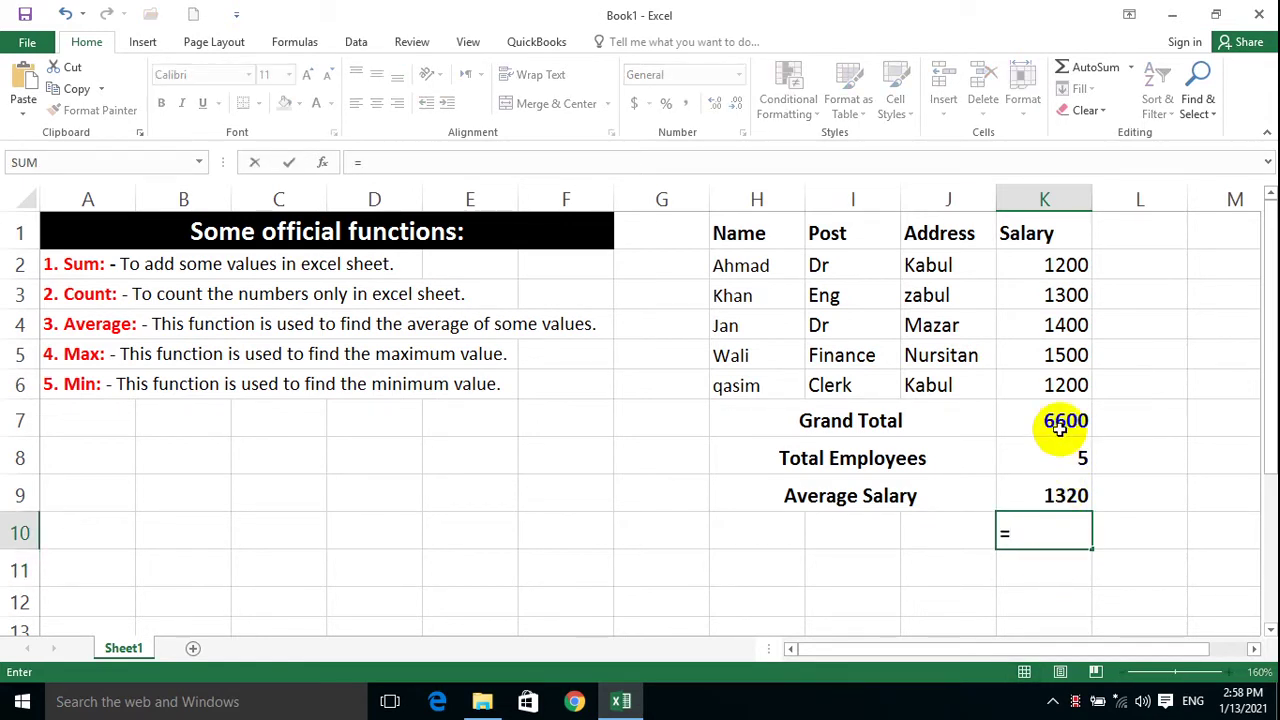
click(1063, 421)
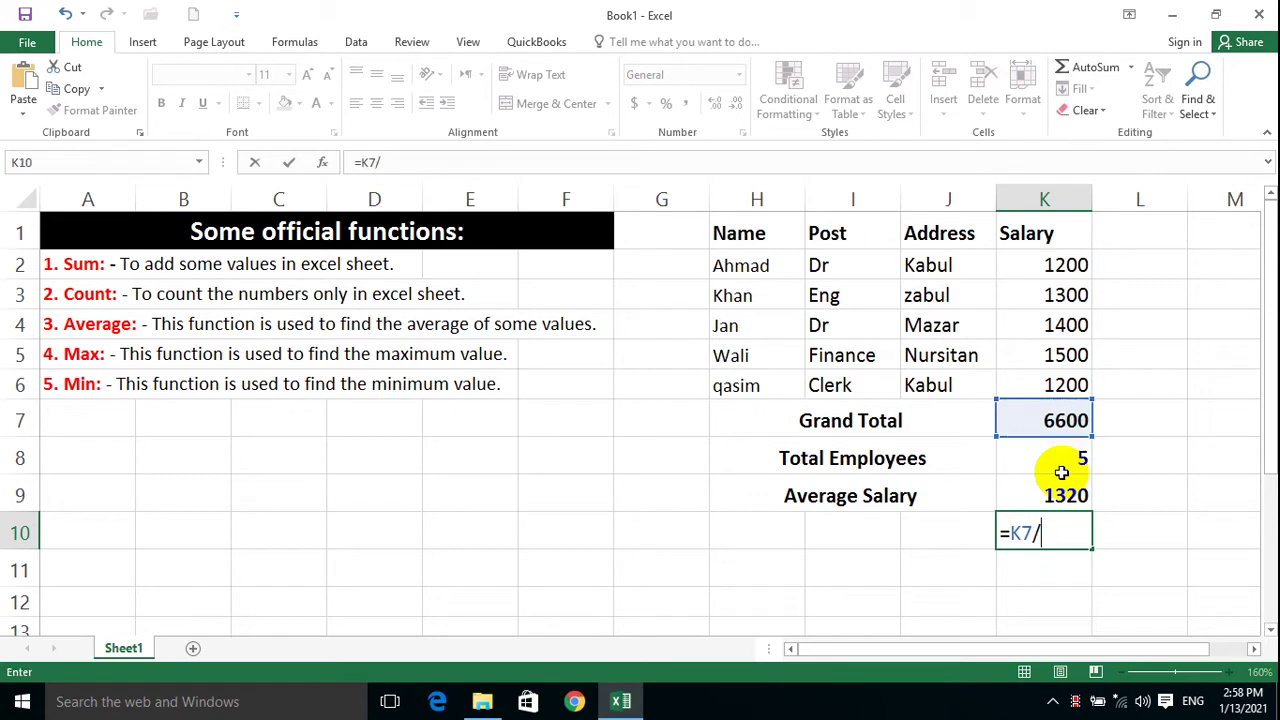
text(5)
key(Return)
click(1063, 537)
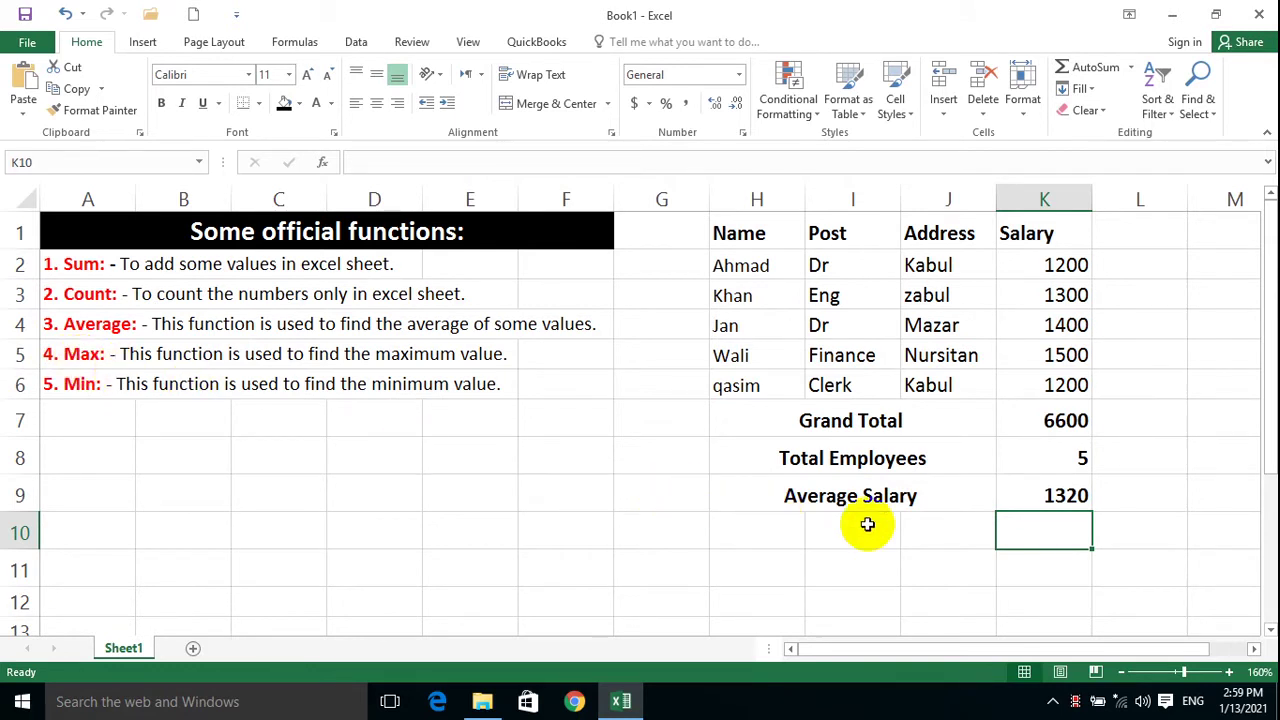
Merge H10:J10 into one centred cell for the next label.
drag(925, 530, 785, 528)
click(548, 103)
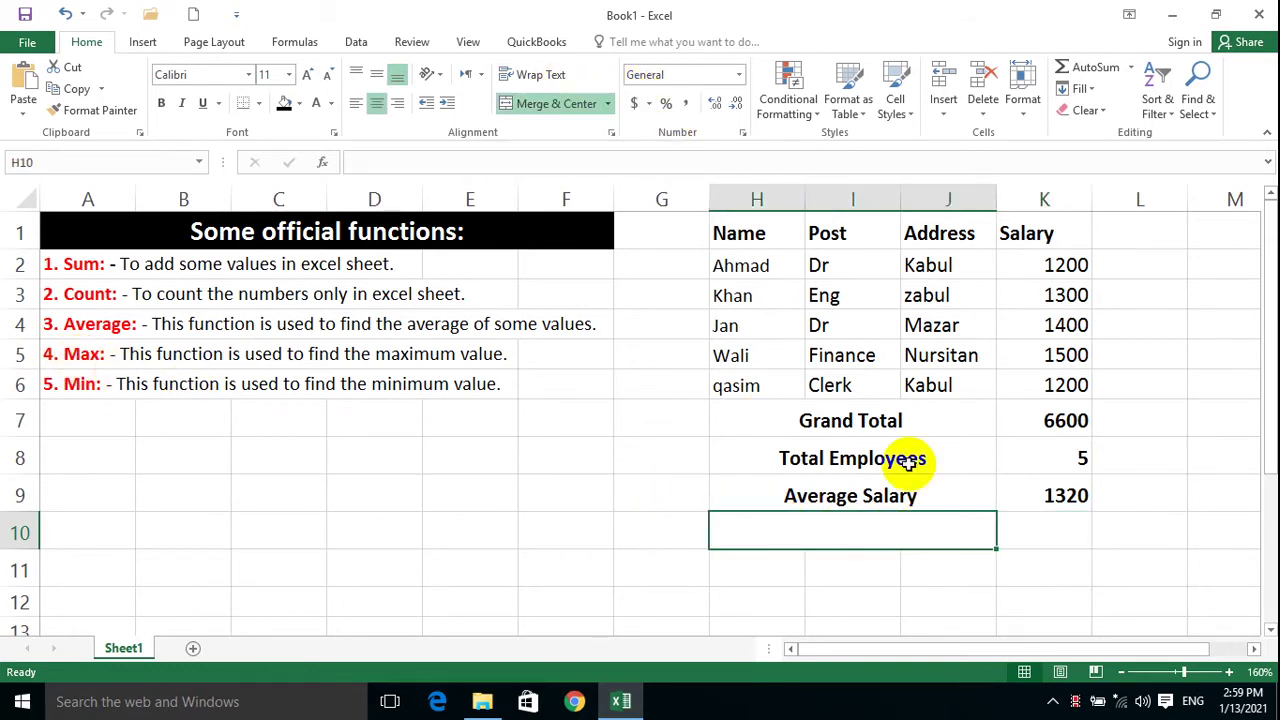
click(912, 567)
click(885, 530)
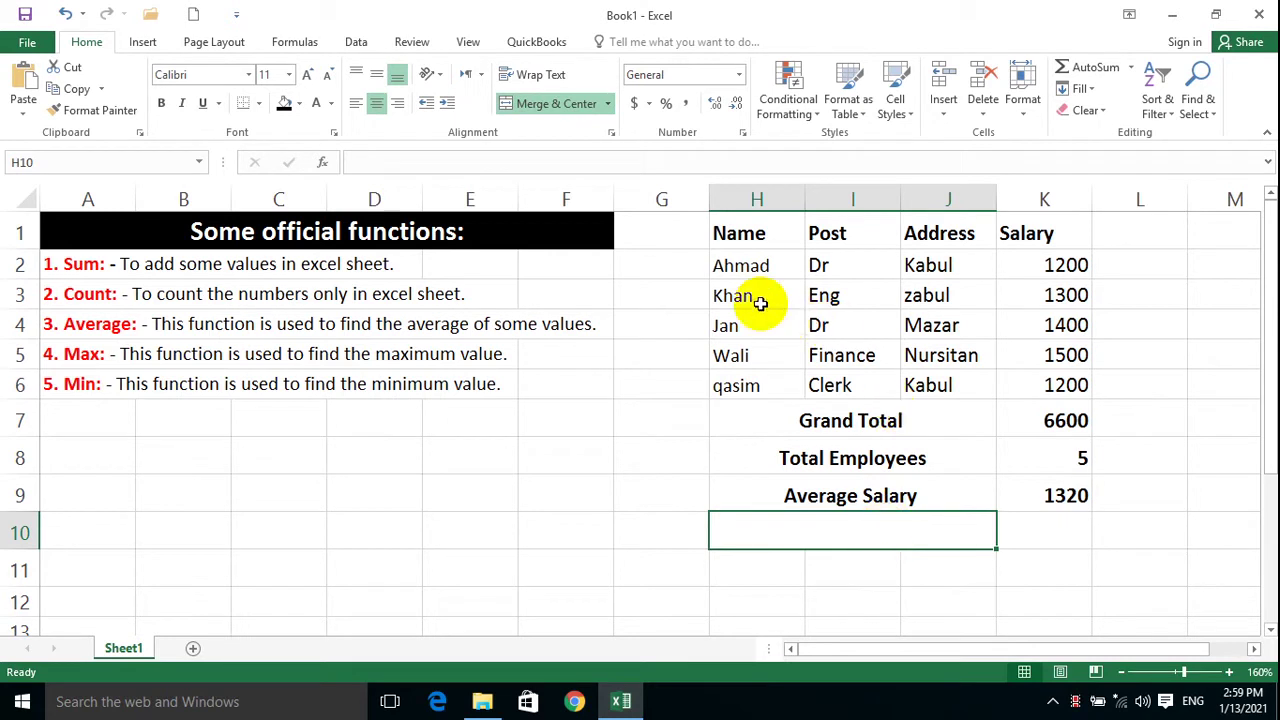
drag(1060, 265, 1060, 385)
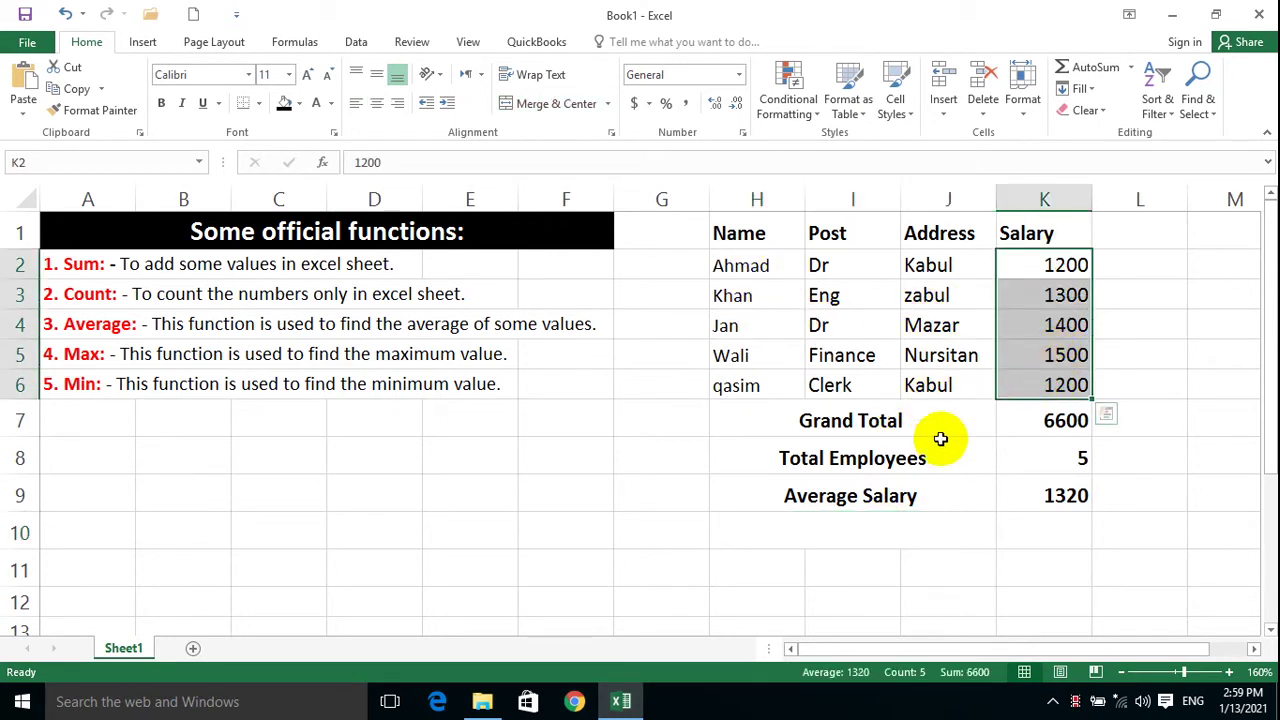
click(828, 527)
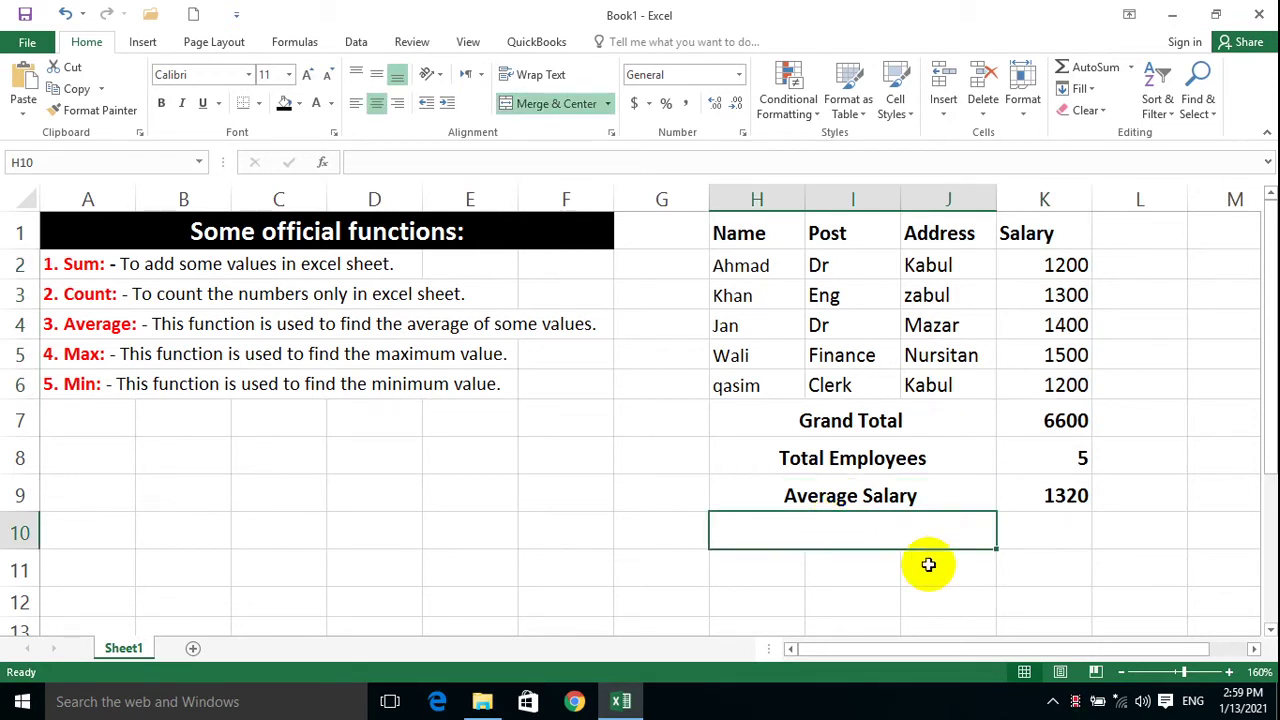
Type the label Highest Salary in the merged H10 cell.
text(Highest Salary)
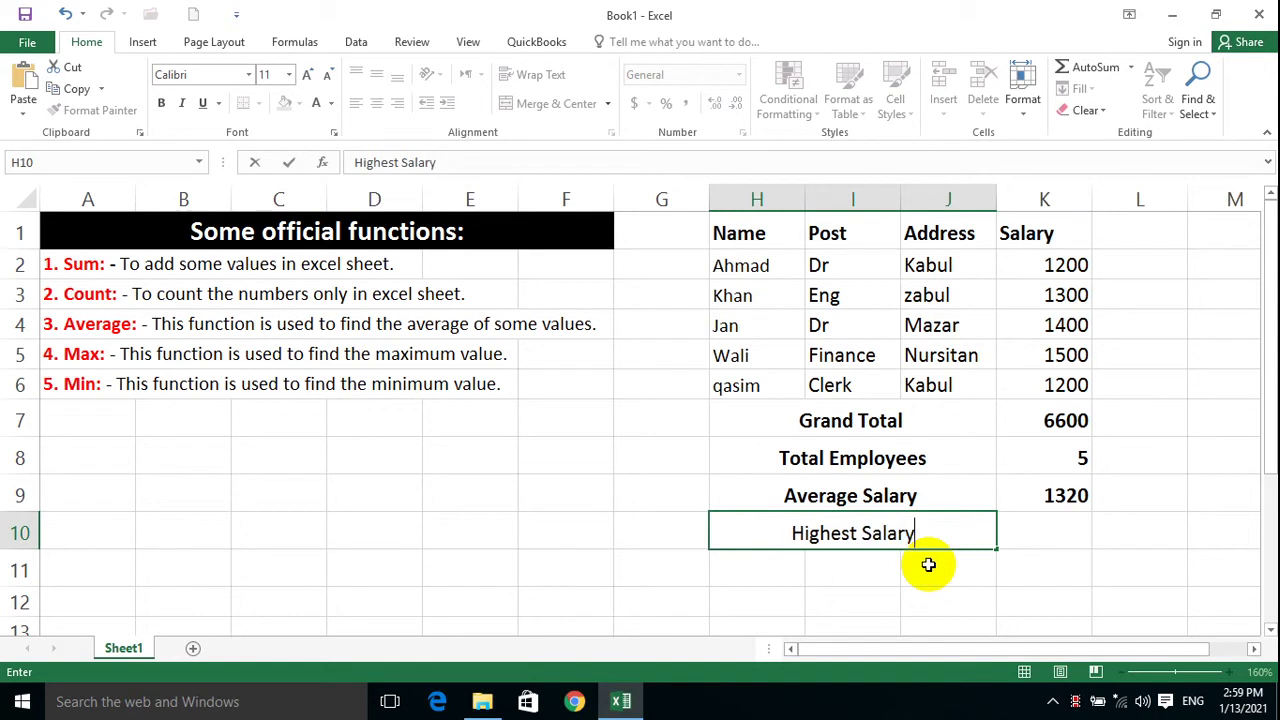
key(Return)
key(Right)
key(Up)
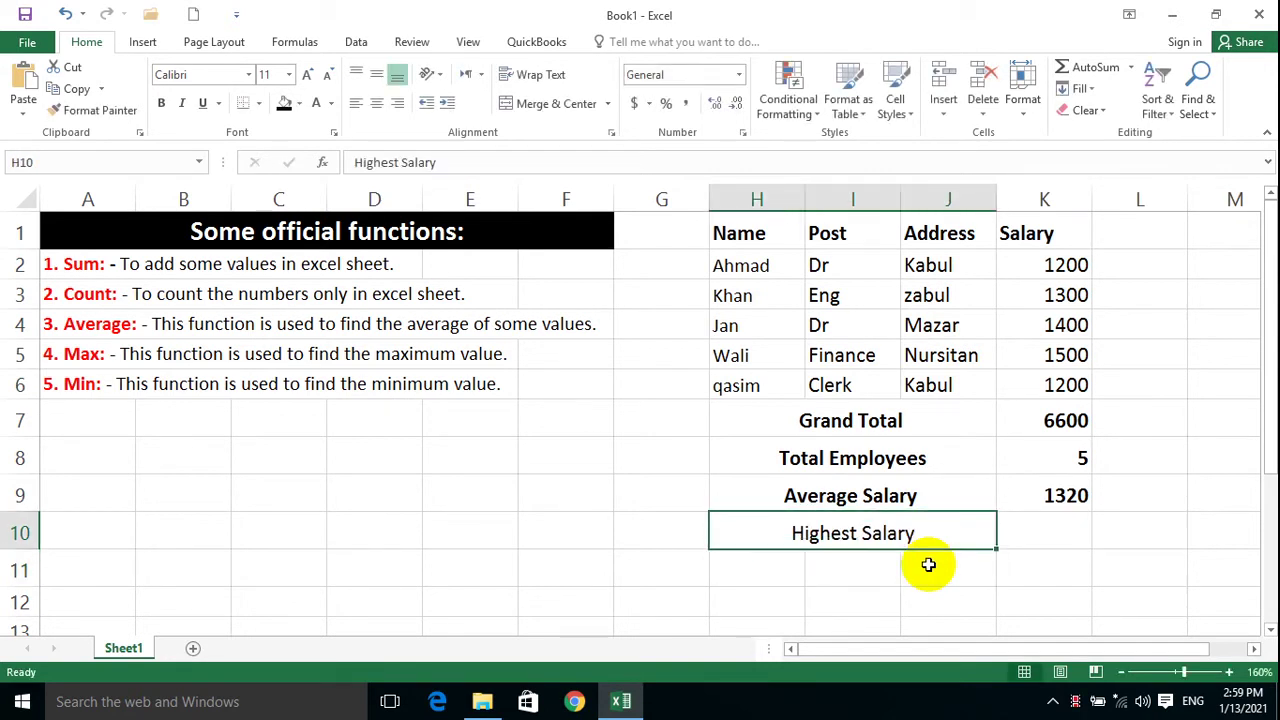
key(Right)
Enter =MAX(K2:K6) in K10, returning 1500.
text(=)
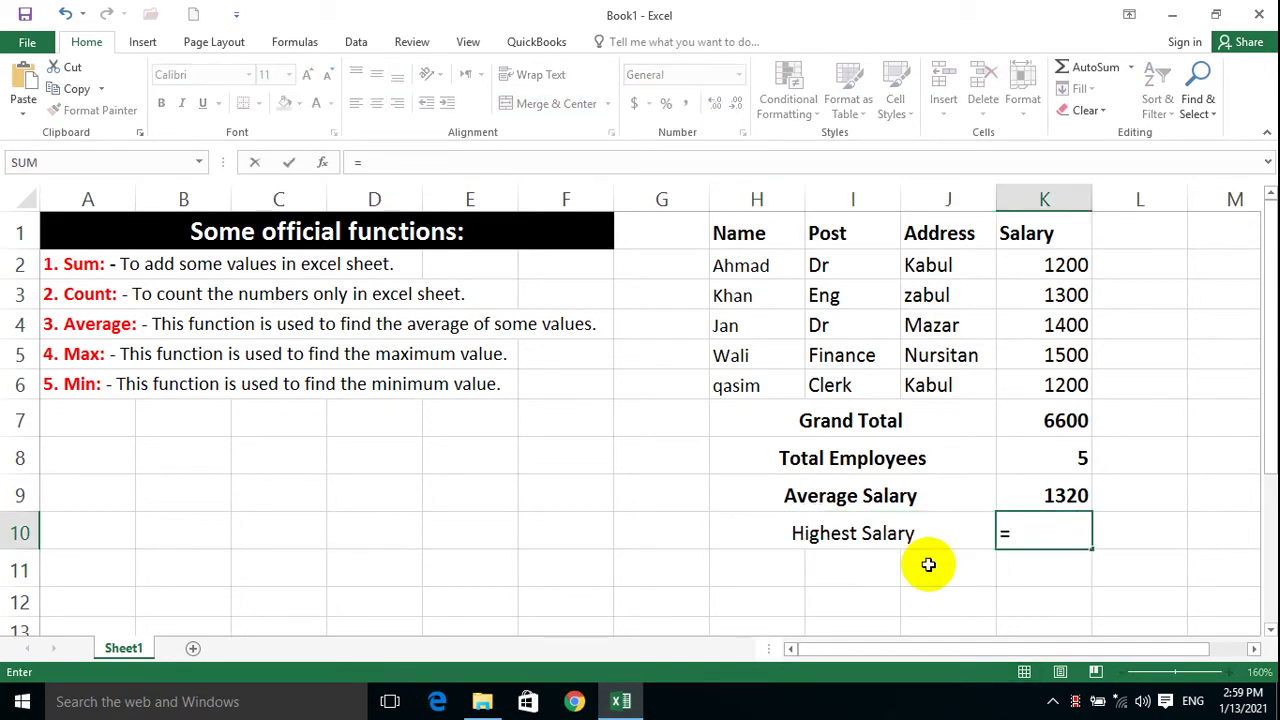
text(max)
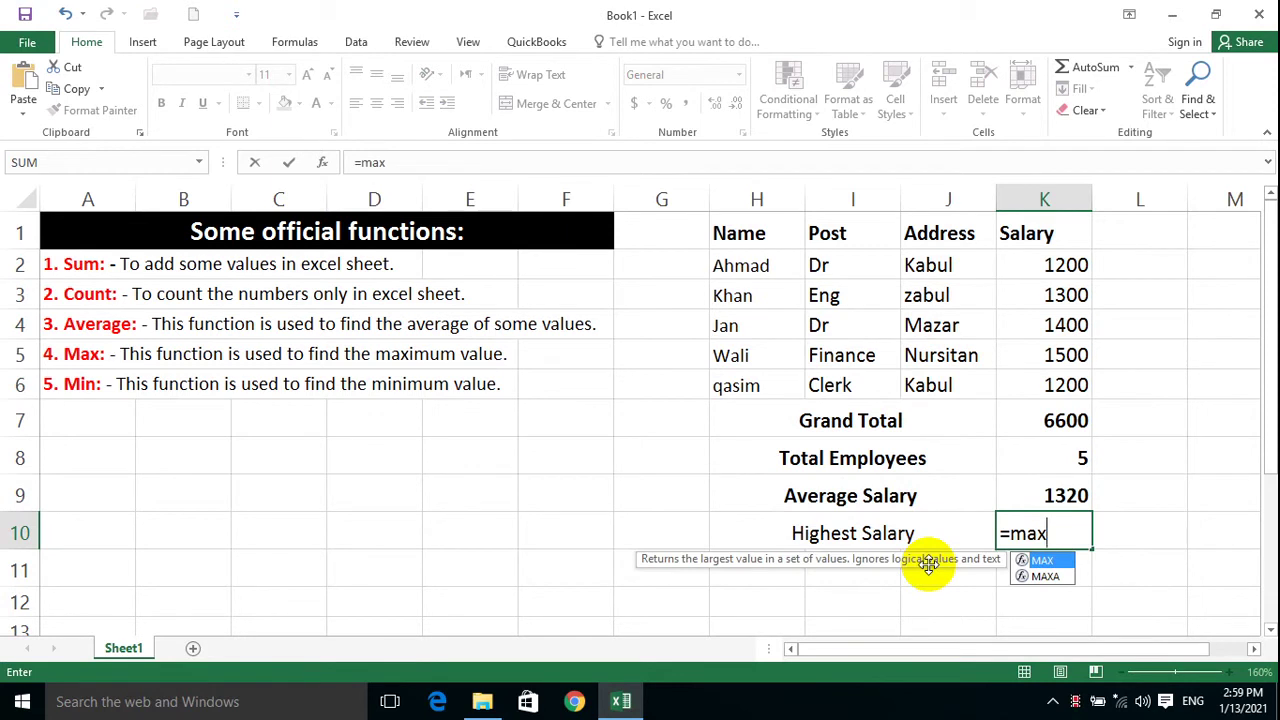
text(()
drag(1034, 268, 1031, 385)
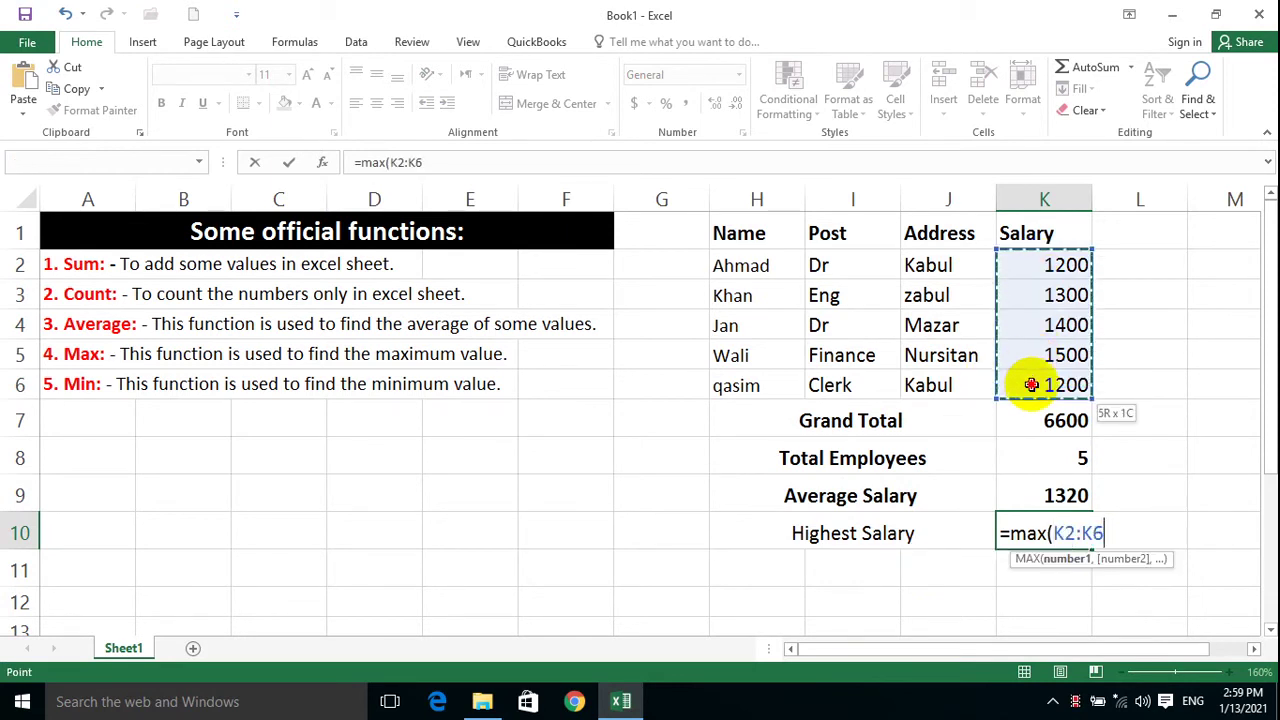
key(Return)
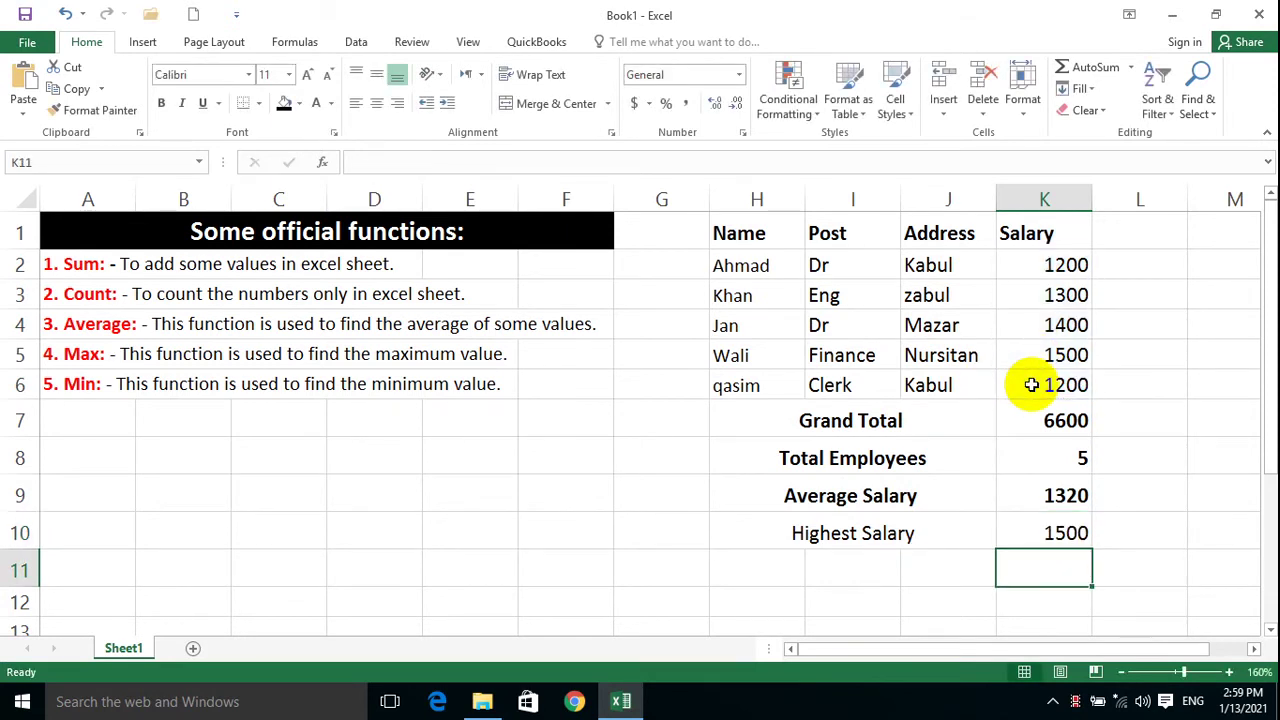
key(Up)
key(shift+Left)
key(shift+Down)
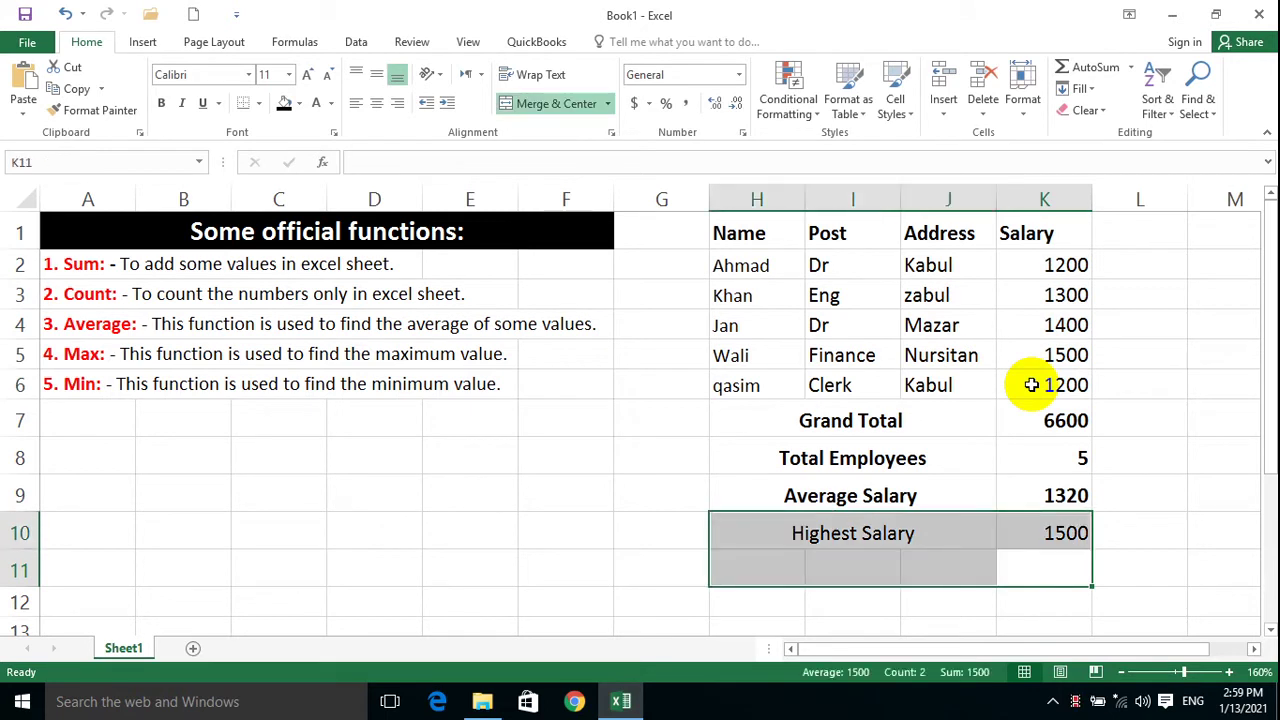
key(Right)
key(Left)
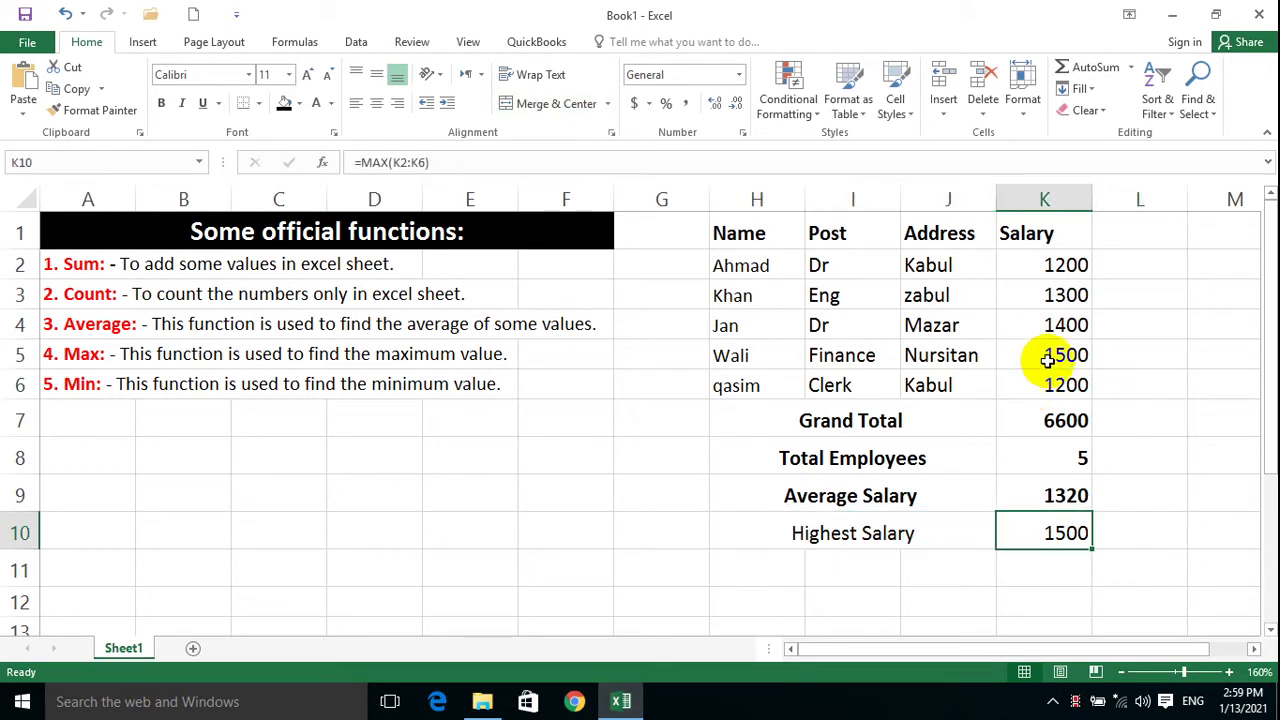
Review row 5's post, address and 1500 salary to confirm the maximum.
click(745, 356)
drag(745, 356, 928, 355)
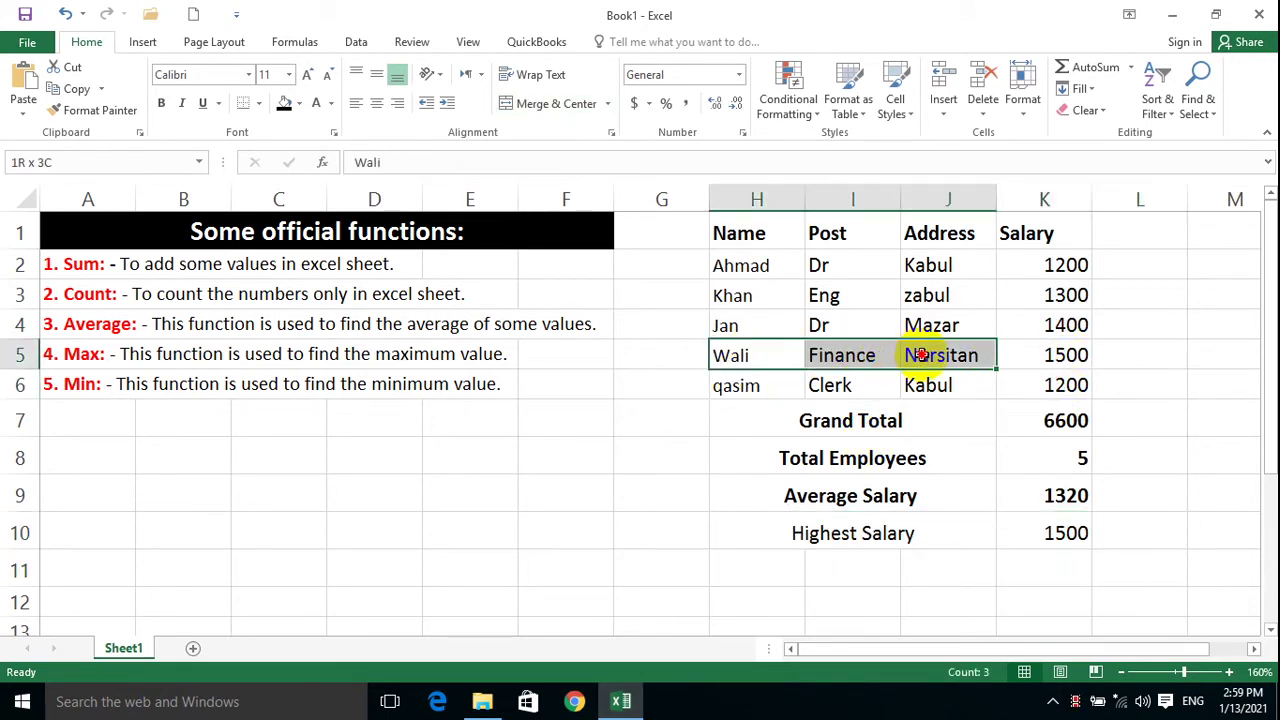
click(838, 362)
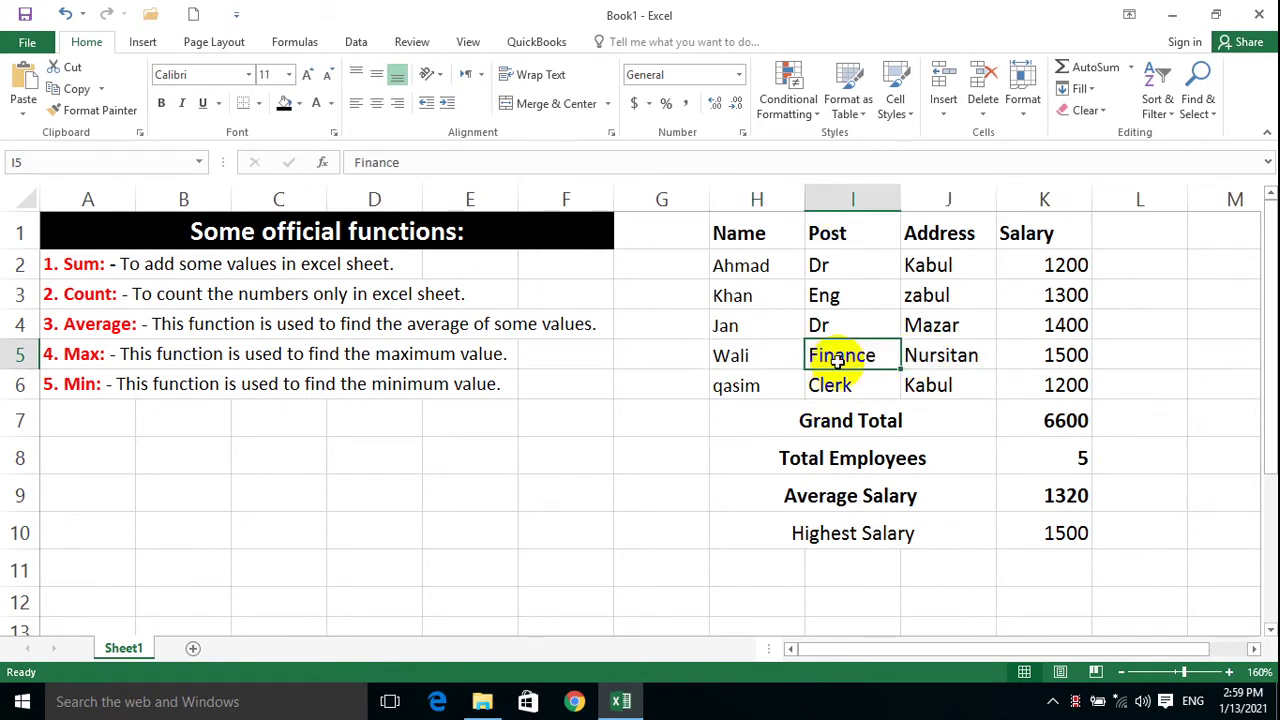
click(933, 365)
click(1060, 360)
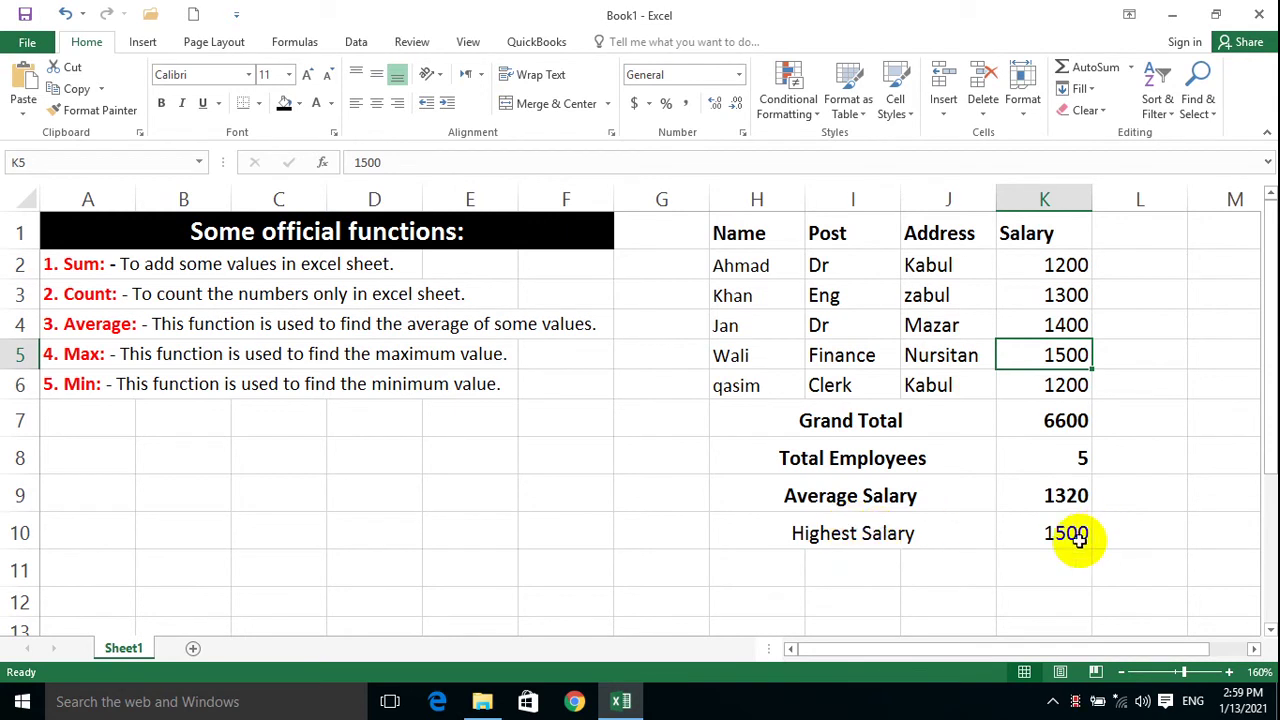
Merge H11:J11 and label it Lowest Salary.
drag(930, 572, 789, 569)
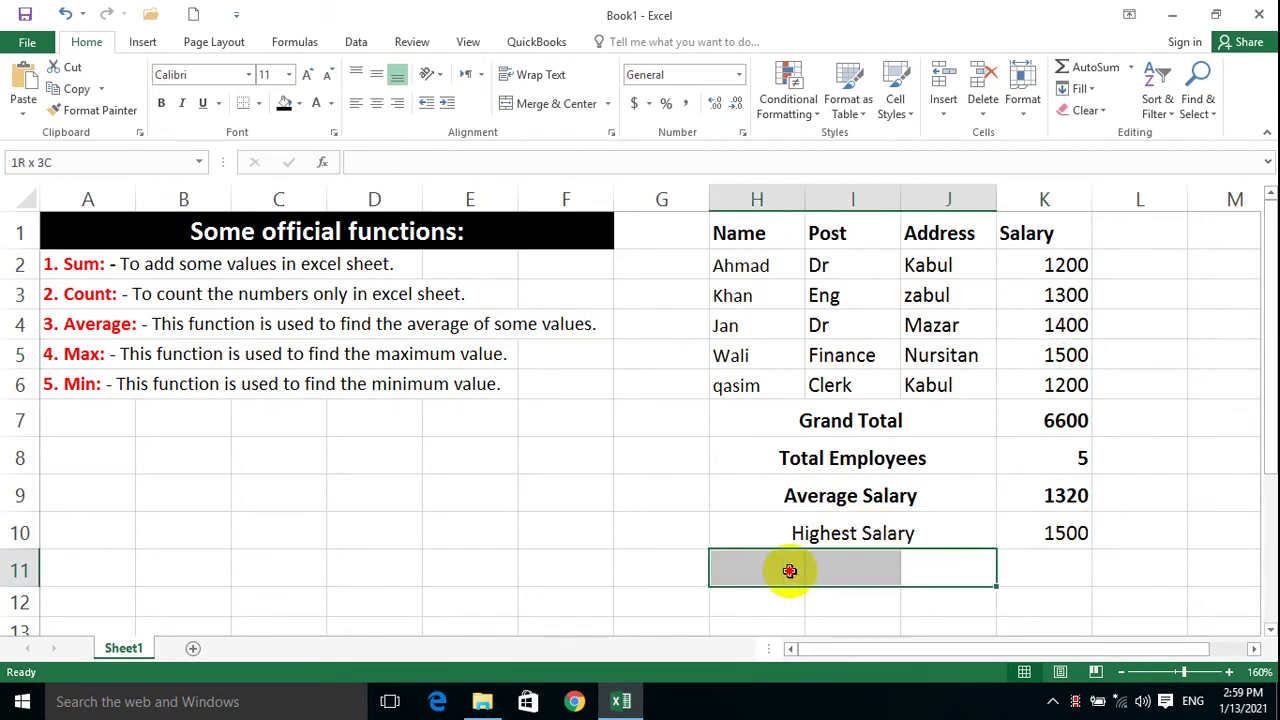
click(556, 104)
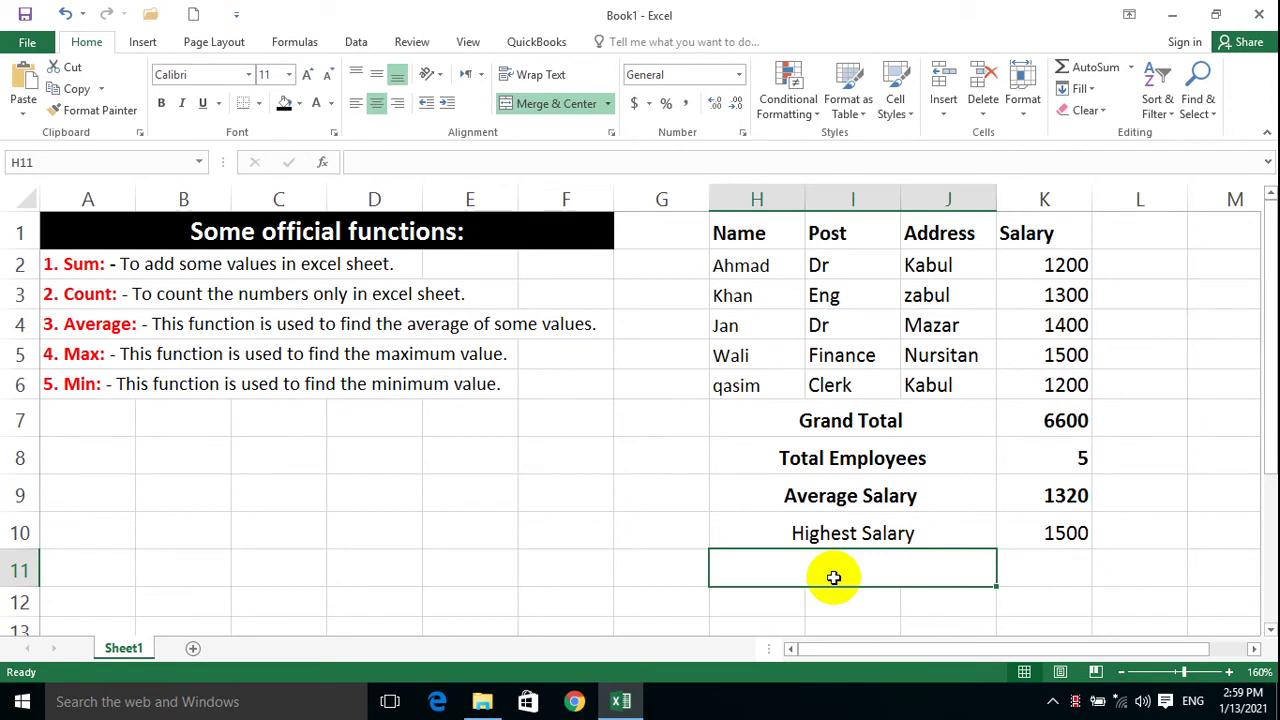
text(Lowest Salary)
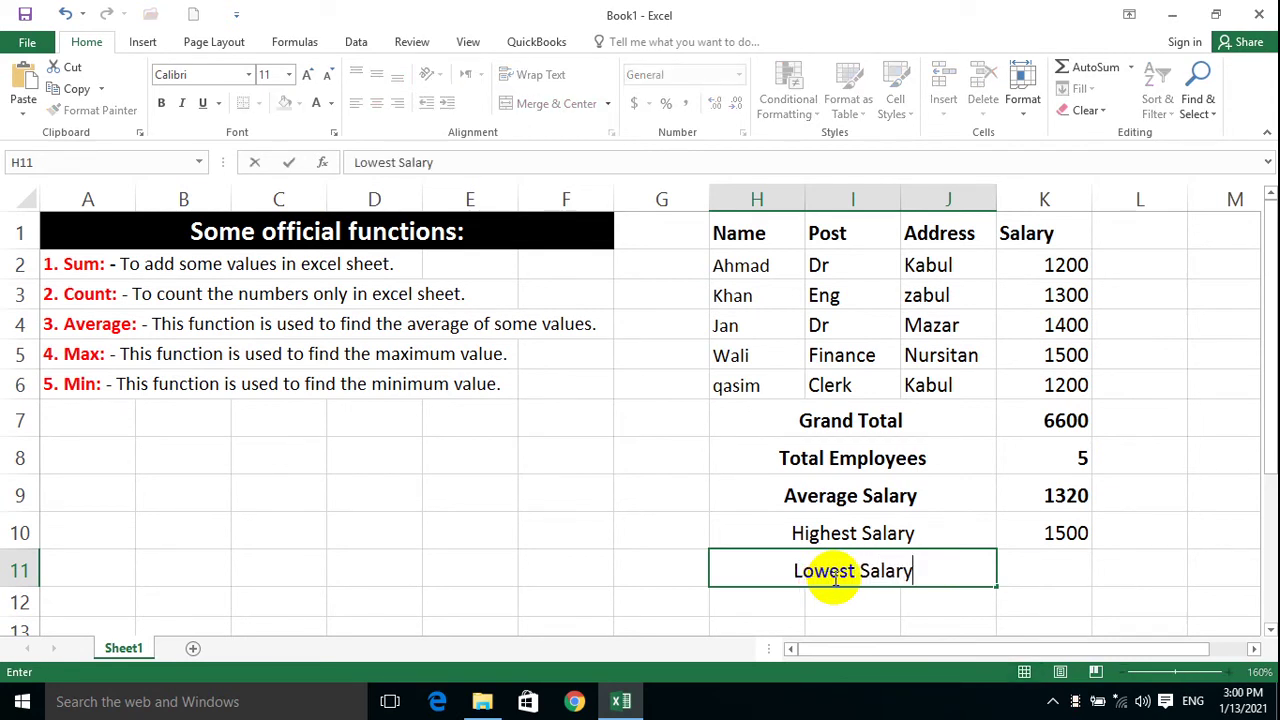
key(Tab)
Enter =MIN(K2:K6) in K11, returning 1200.
text(=)
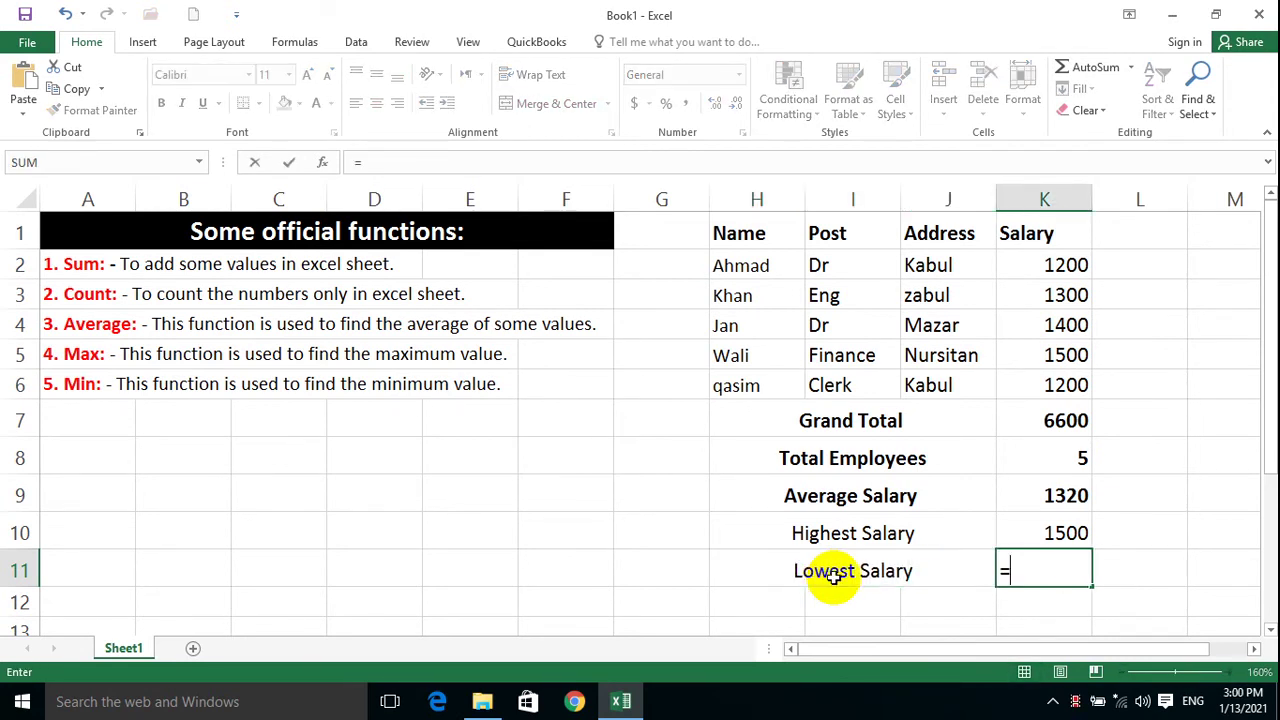
text(min)
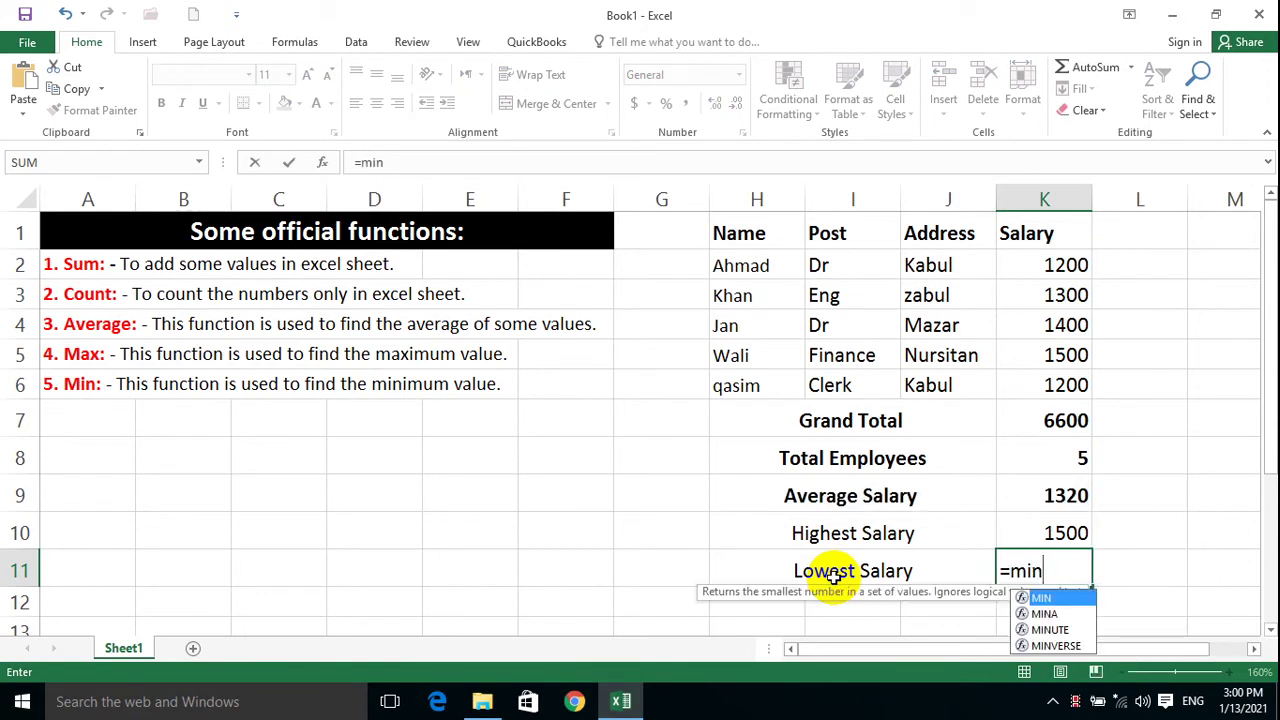
text(()
drag(1065, 265, 1088, 380)
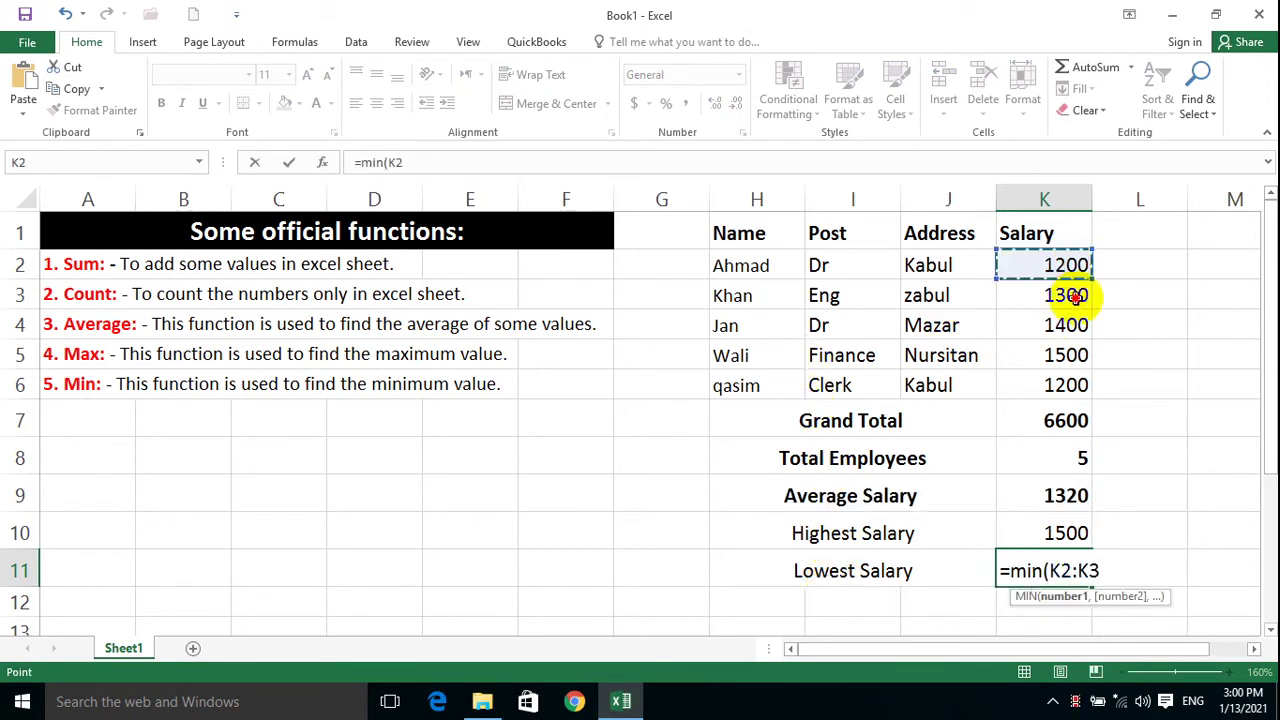
key(Return)
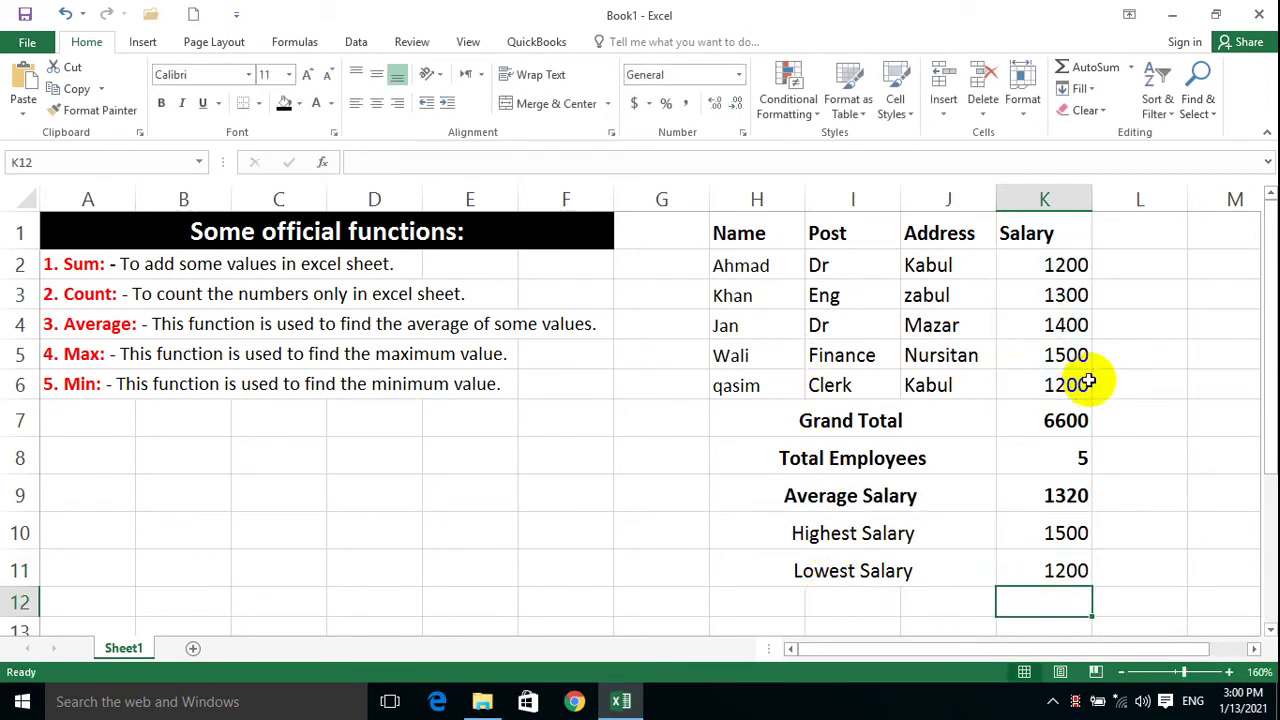
key(Up)
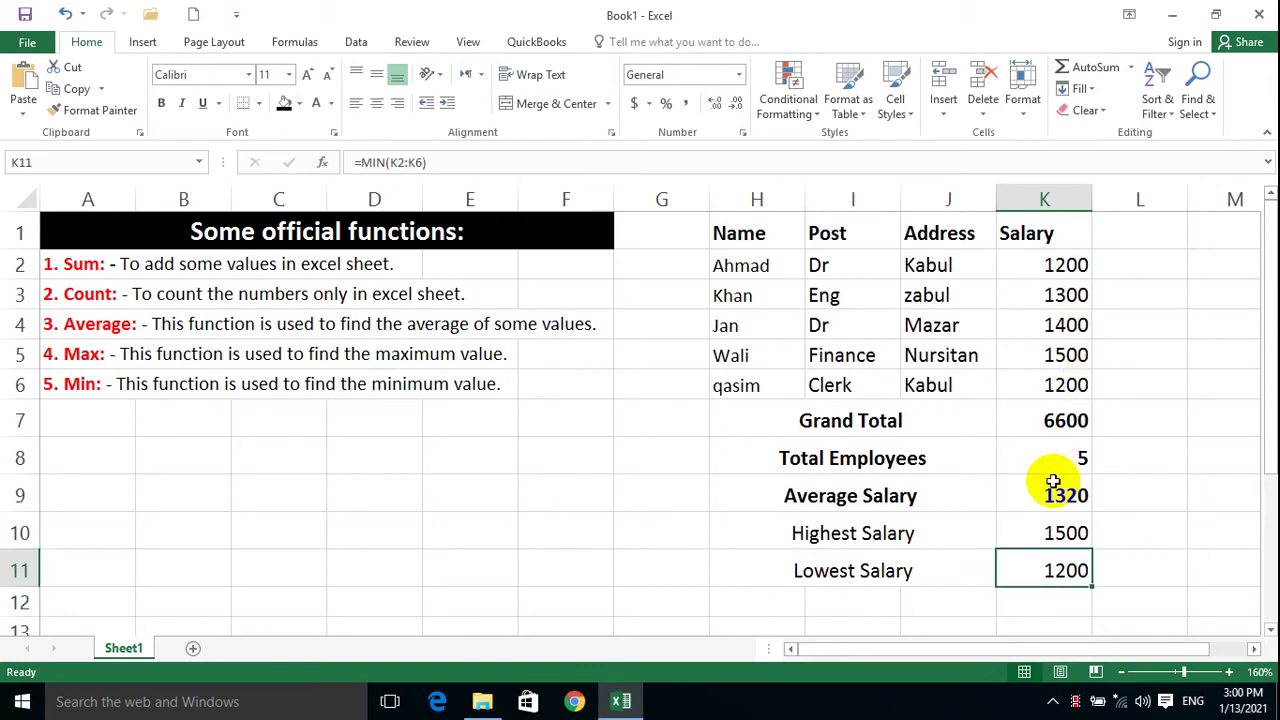
Check the first employee's 1200 salary against the Lowest Salary result.
click(740, 267)
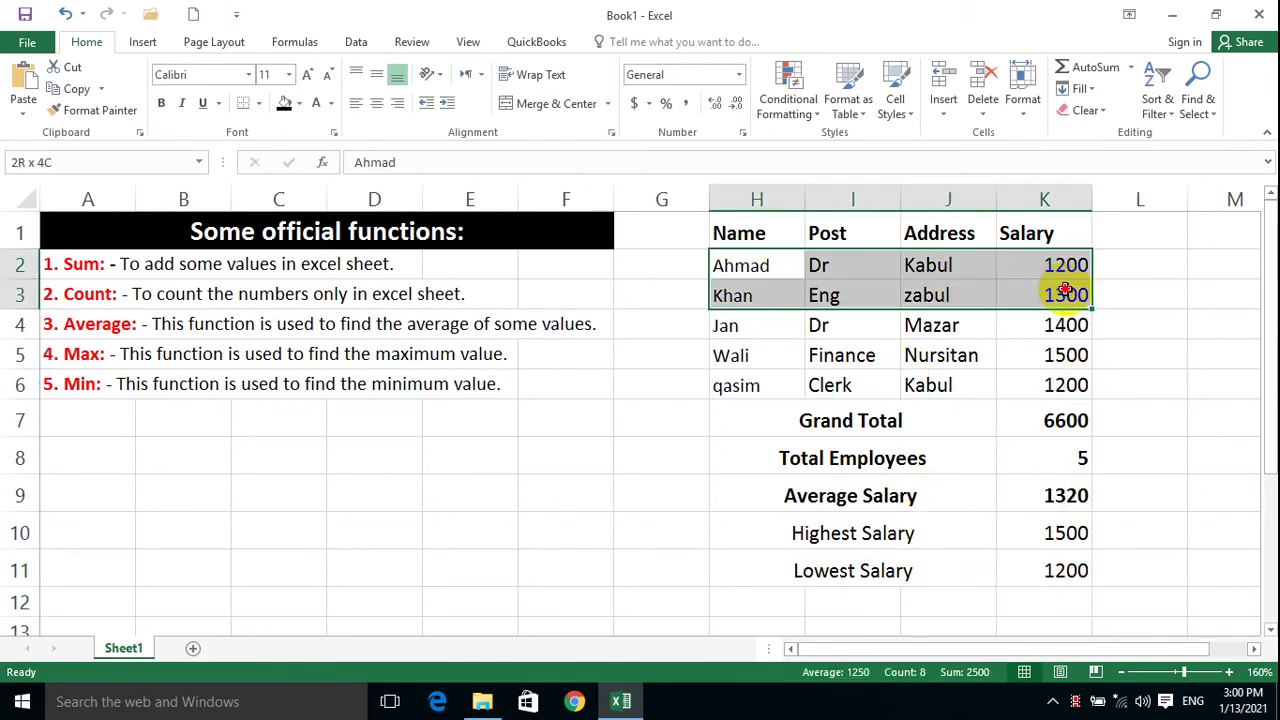
drag(740, 267, 1063, 263)
click(962, 260)
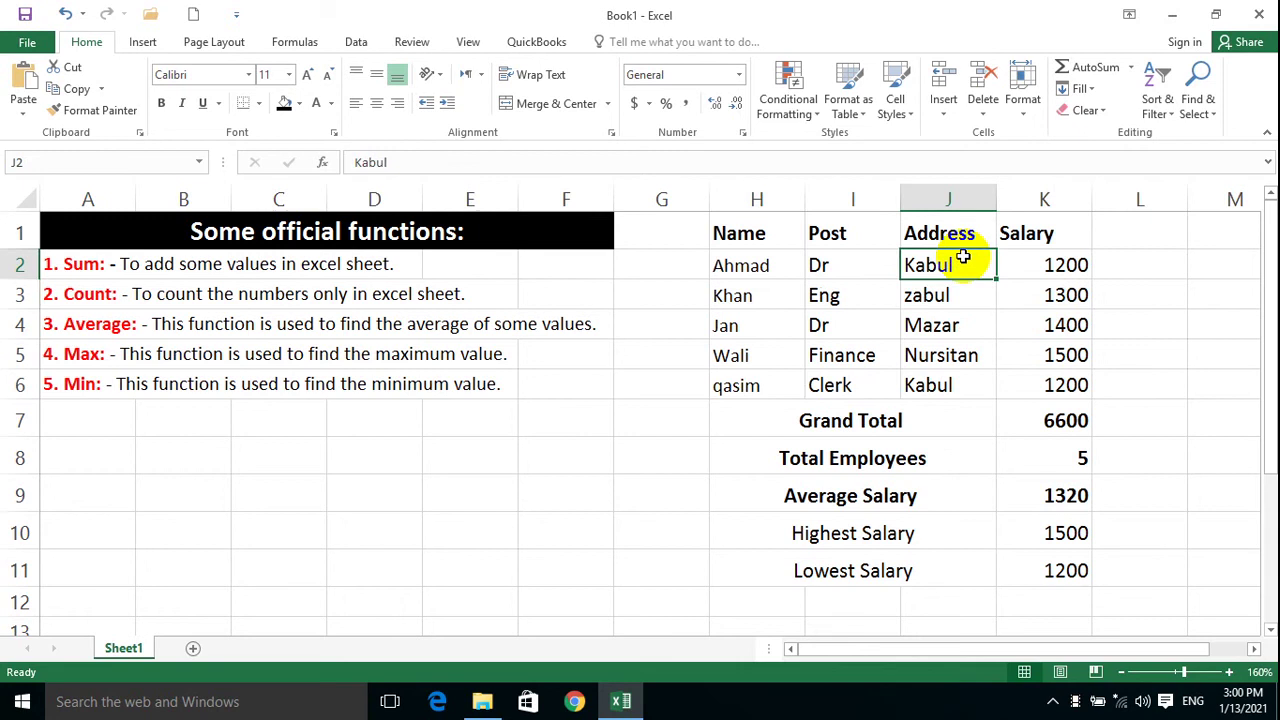
click(1060, 265)
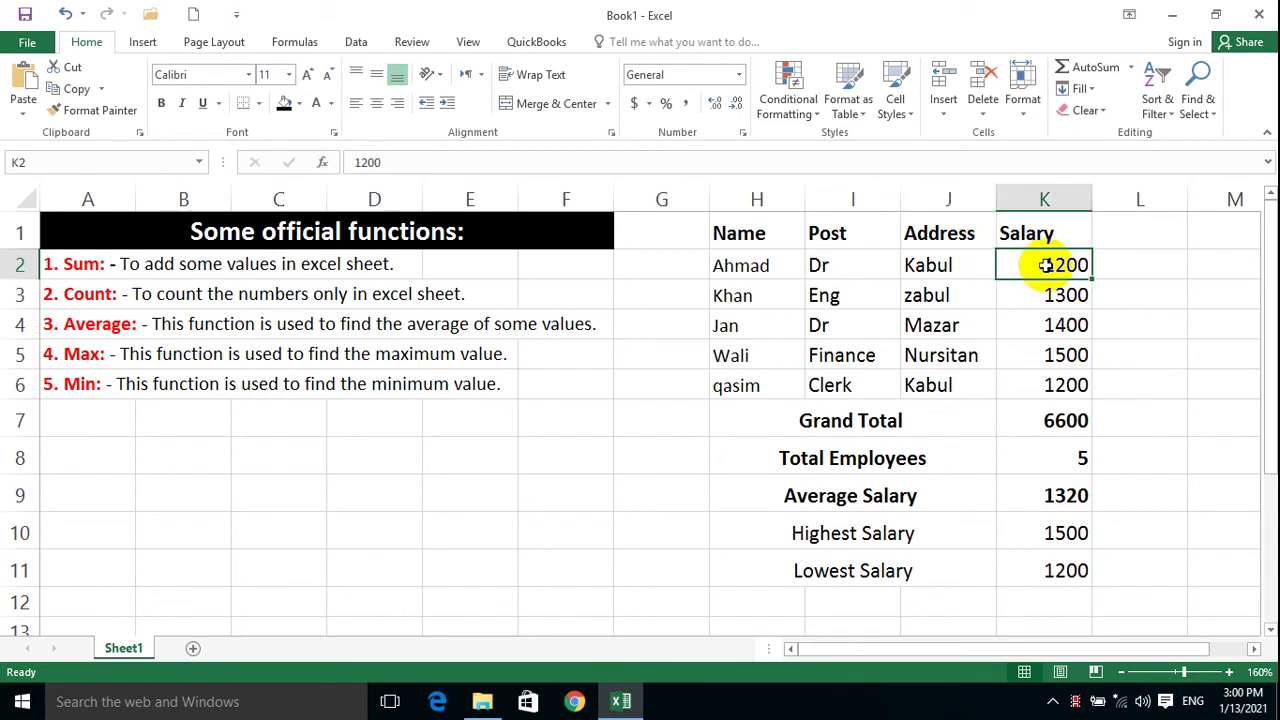
click(1062, 568)
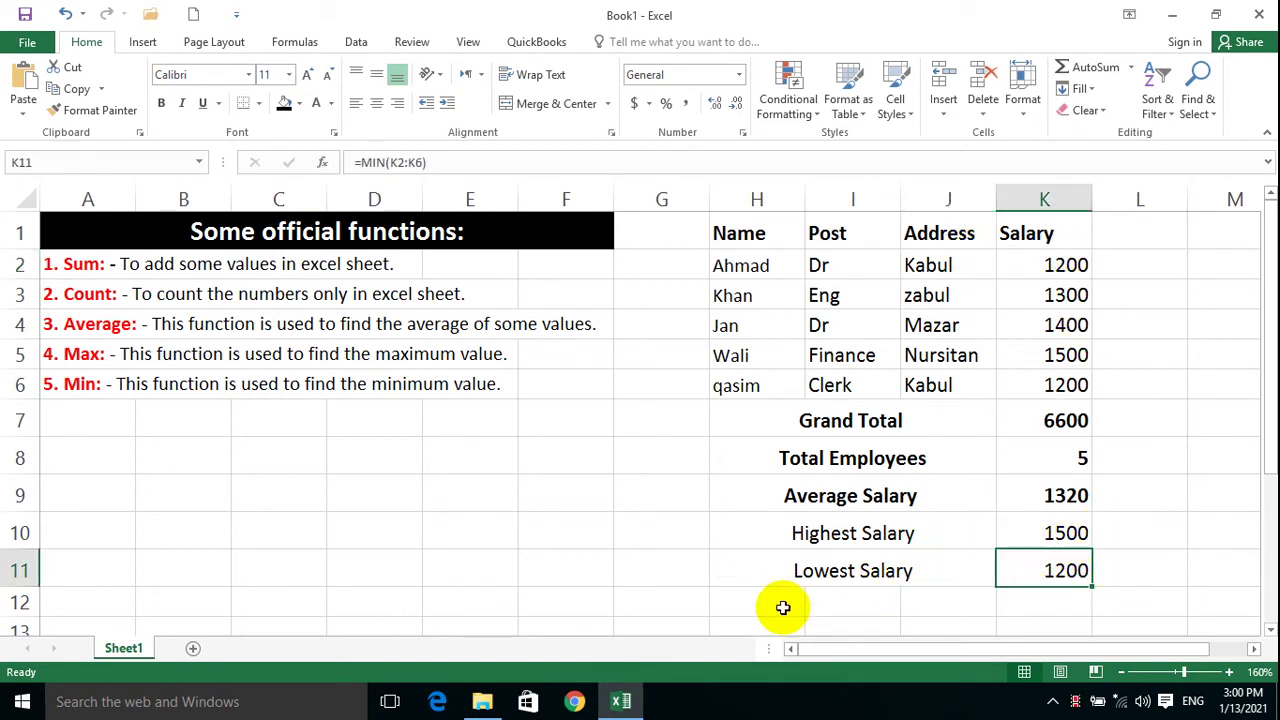
Bold the summary labels and values in H8:K11, including the Highest and Lowest Salary rows.
mouse_move(1046, 569)
mouse_down()
mouse_move(875, 433)
mouse_move(871, 452)
mouse_up()
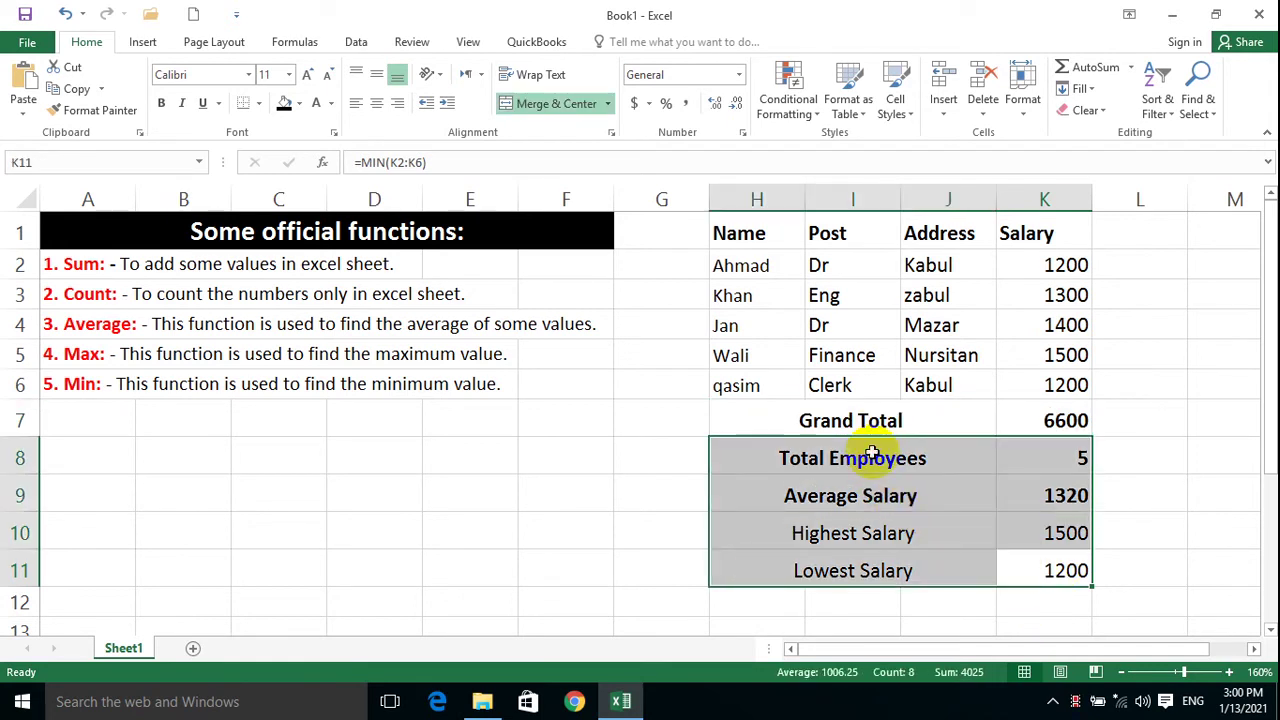
key(ctrl+b)
click(1210, 530)
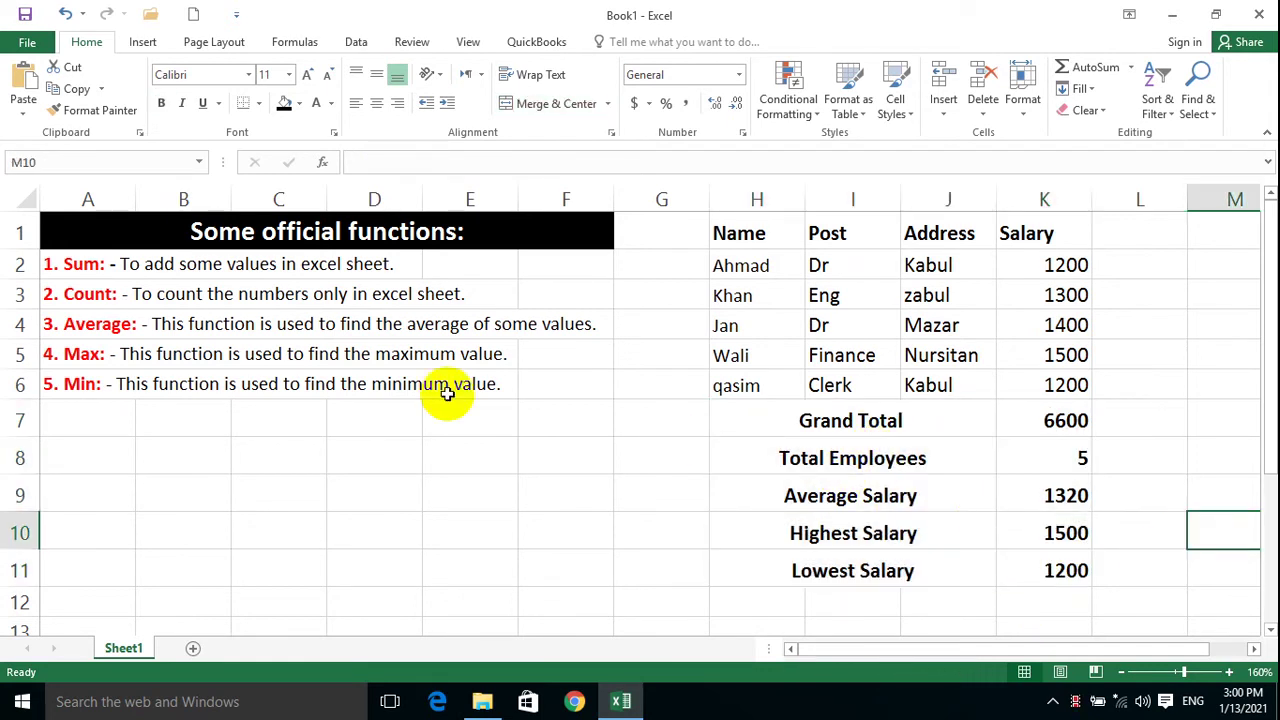
click(100, 267)
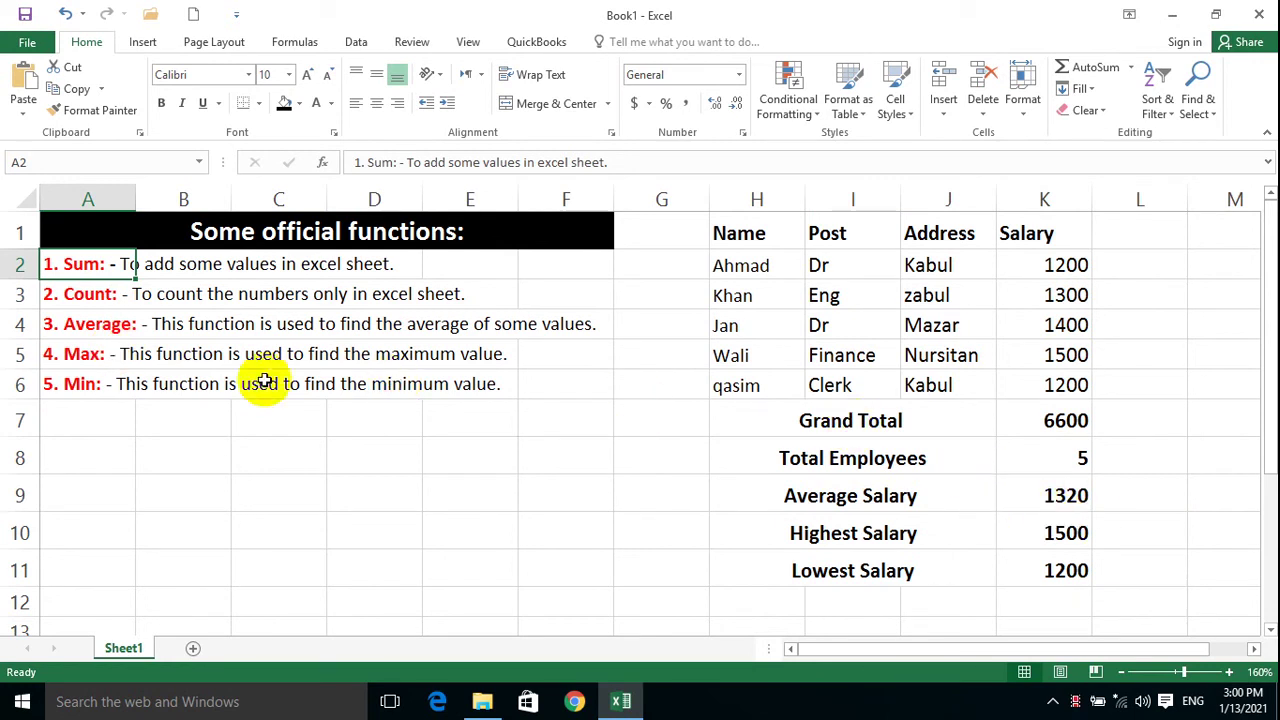
click(77, 358)
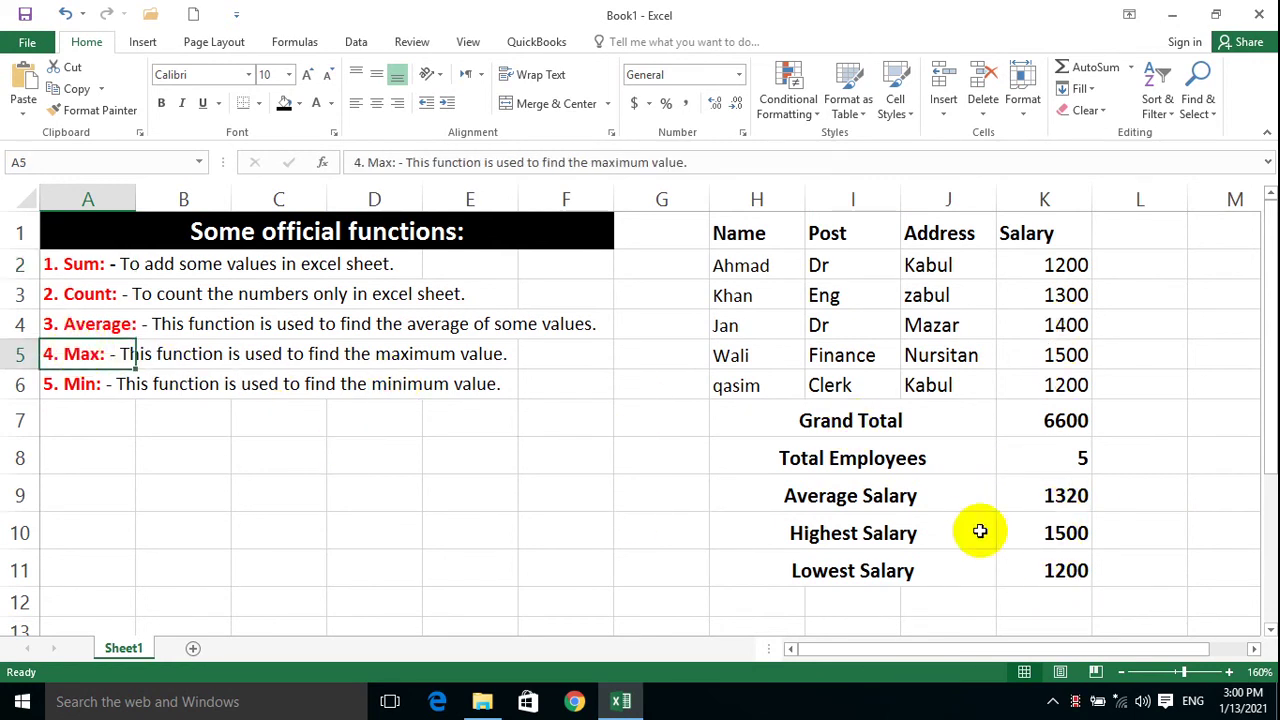
click(78, 392)
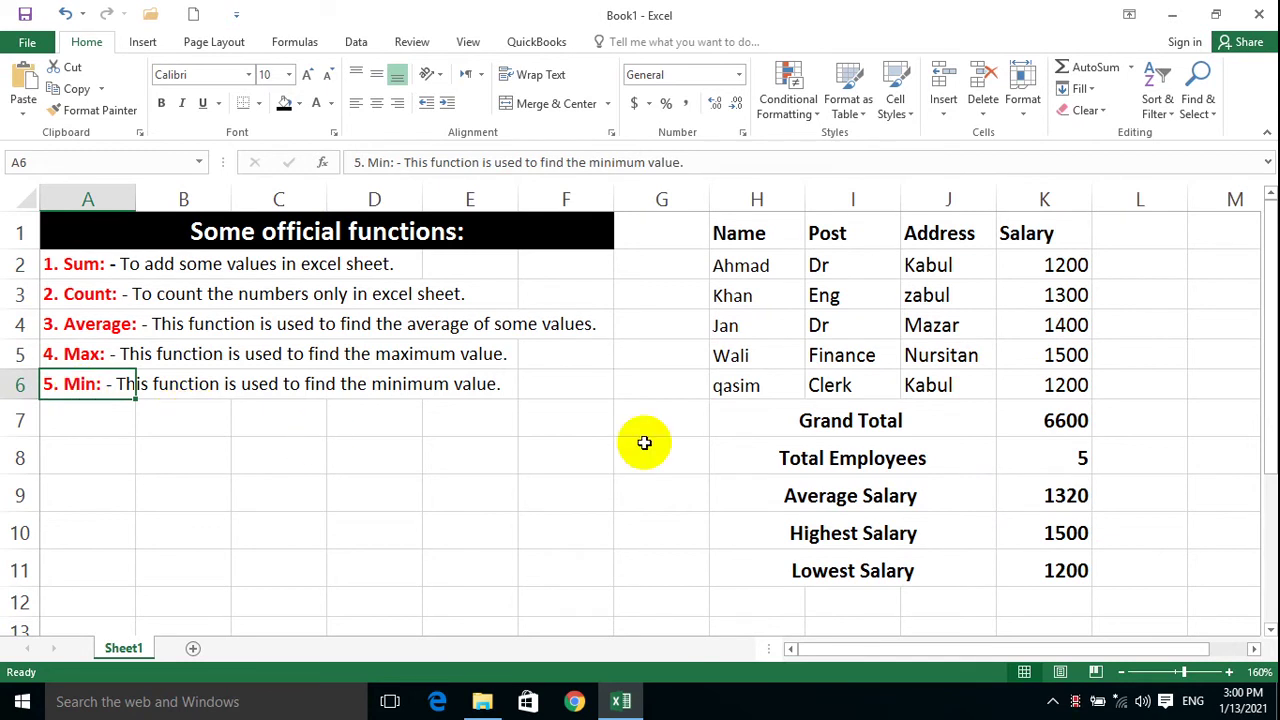
click(500, 460)
click(354, 240)
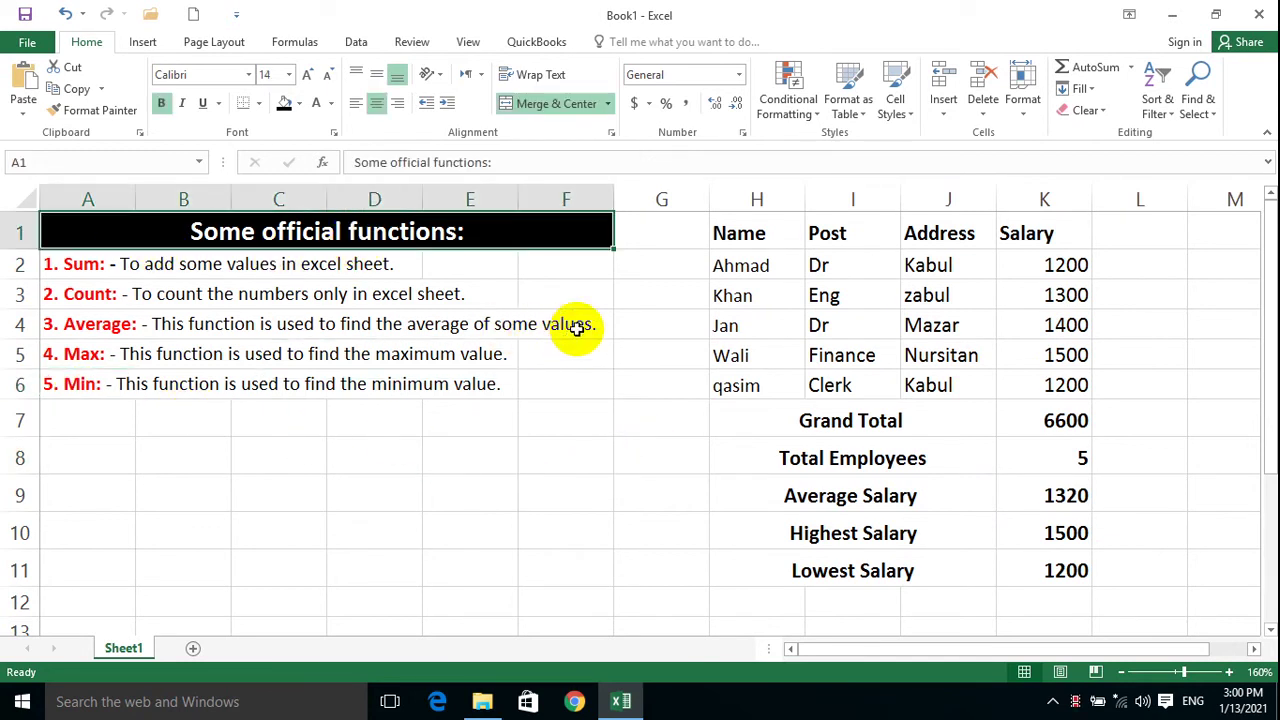
click(495, 428)
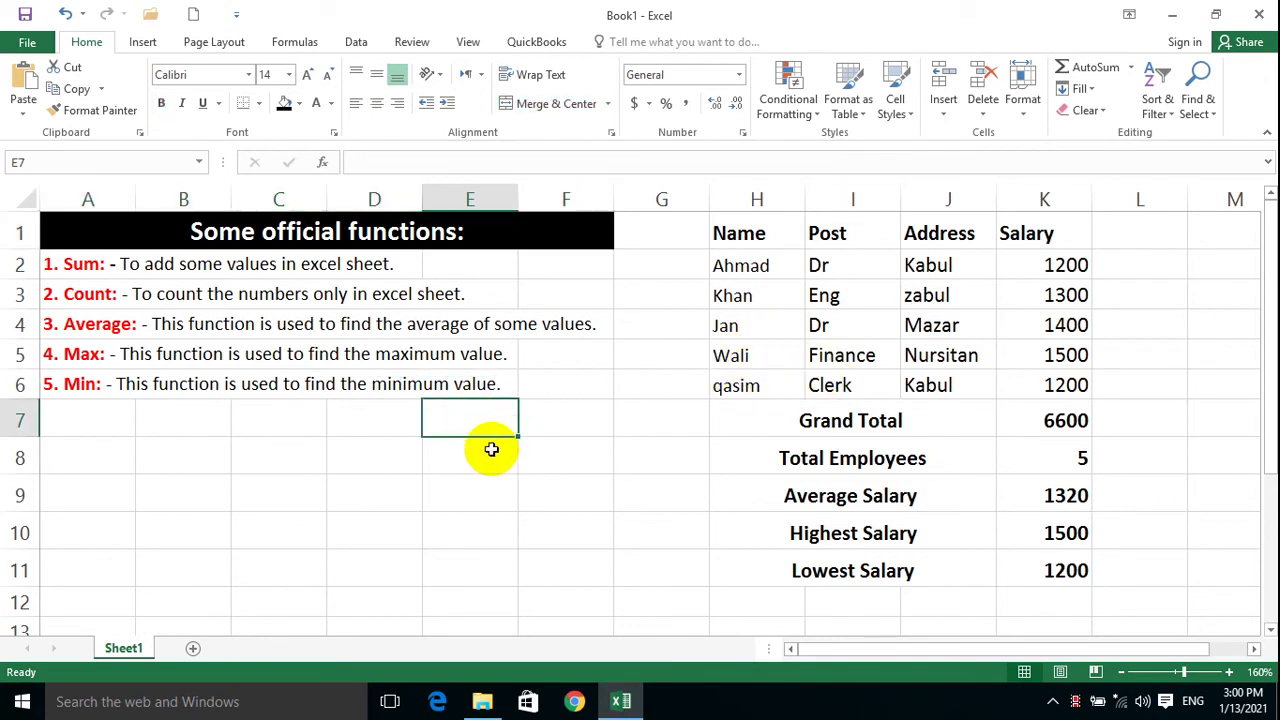
click(471, 448)
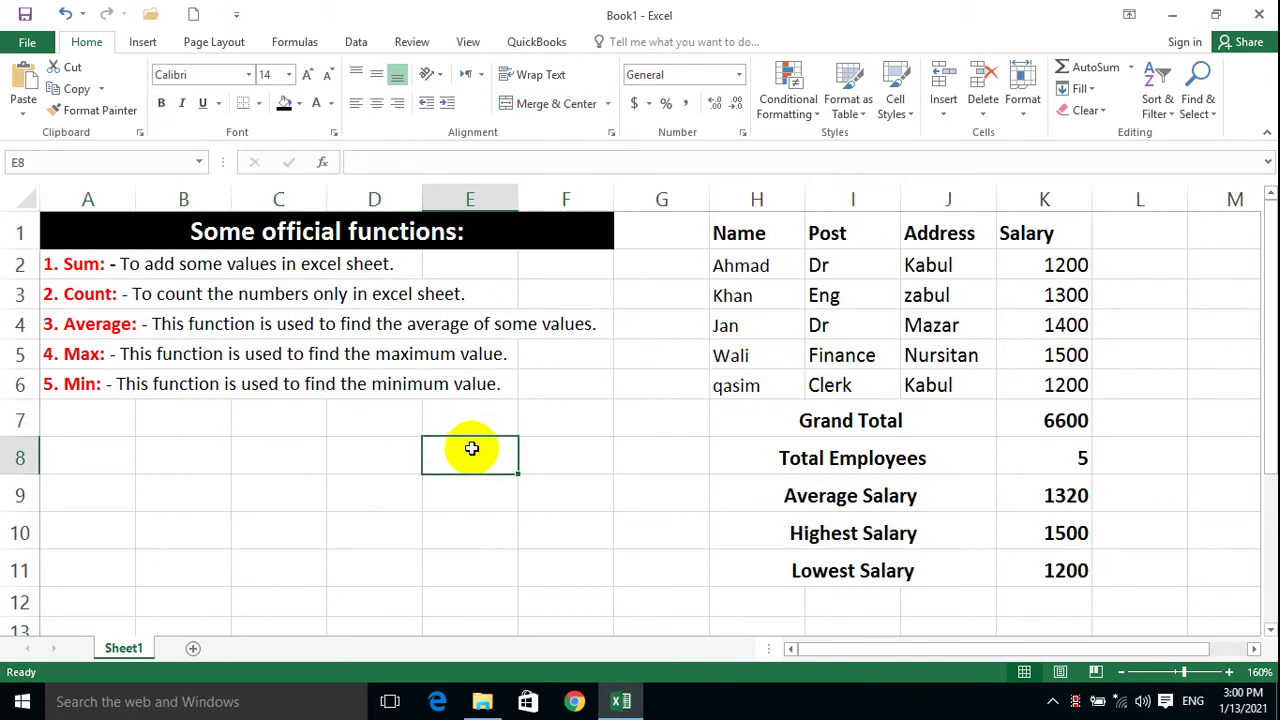
click(587, 454)
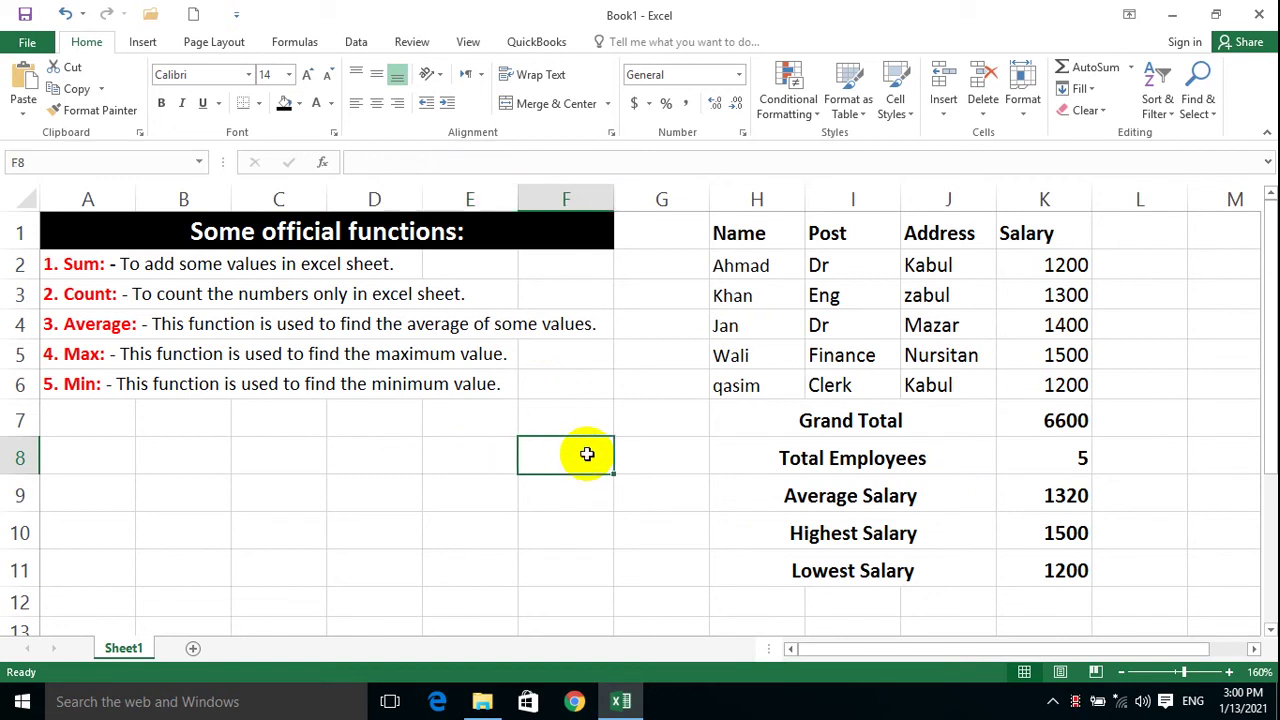